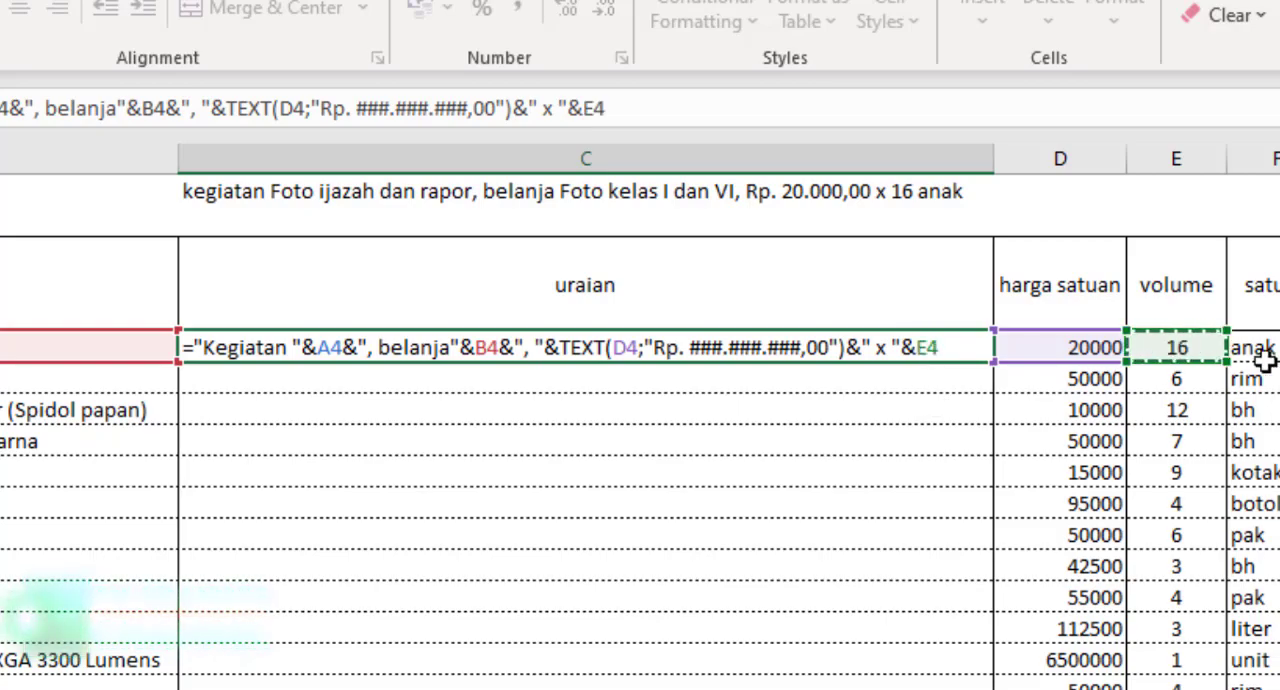
Step: Append a space and the F4 unit to the description formula in C4, and fill the formula down the uraian column
text(&")
text(")
text(&)
click(1127, 360)
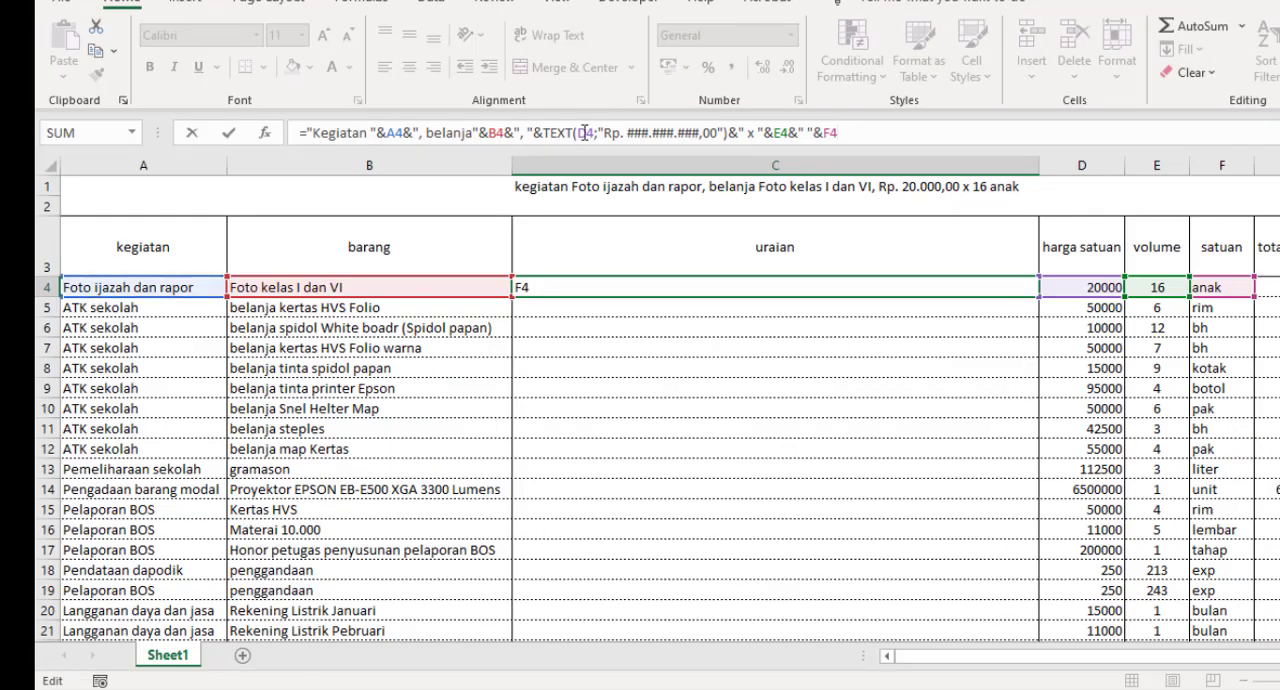
key(Return)
click(940, 290)
double_click(1040, 300)
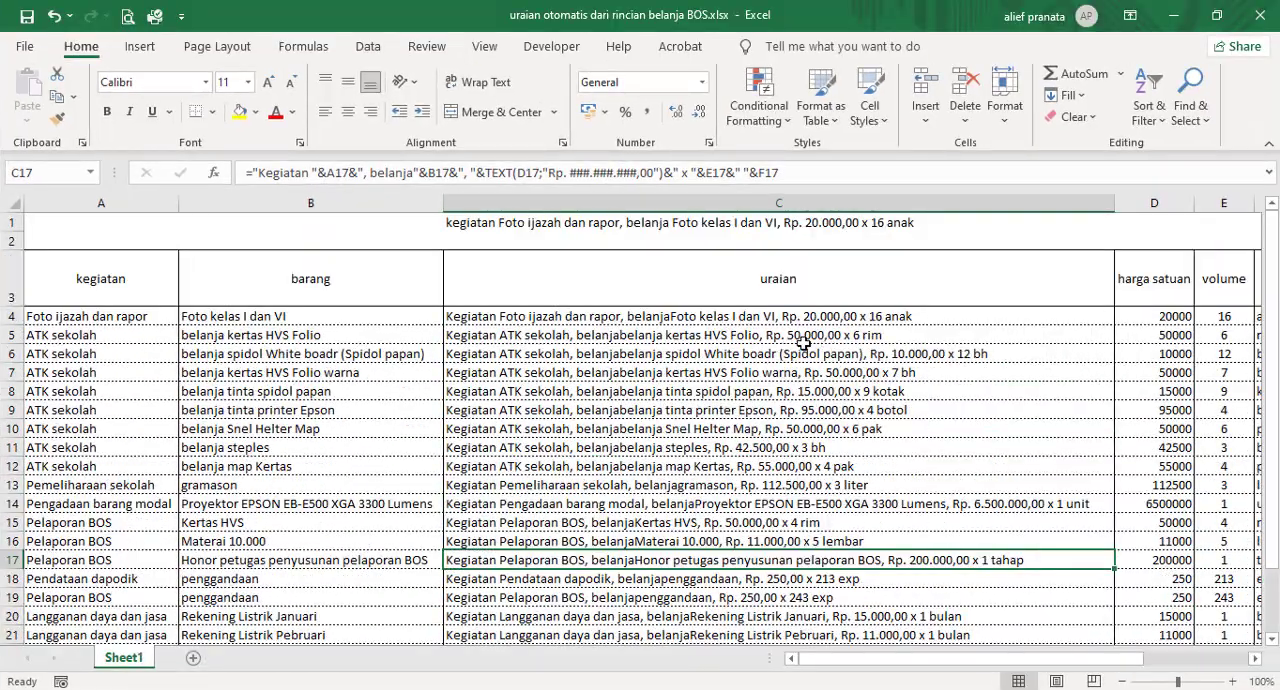
Step: Widen column C to fit its descriptions and check the wording and spacing of the combined text
scroll(853, 342, down, 1)
click(775, 408)
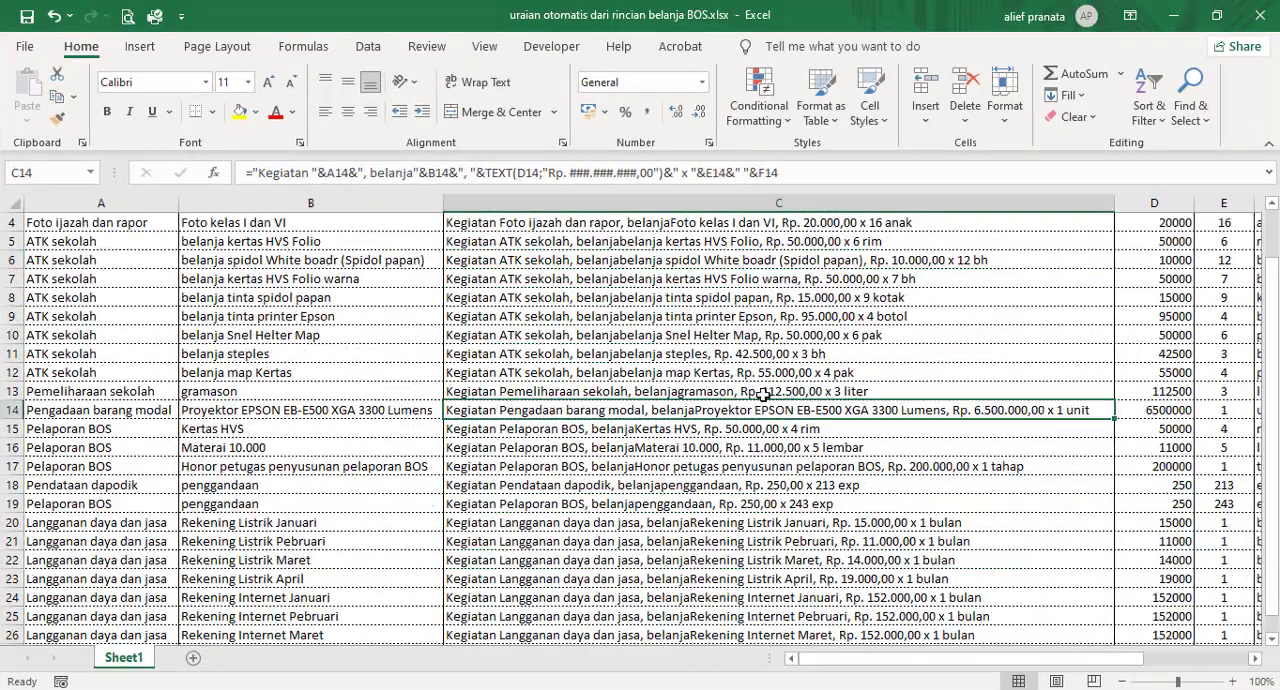
click(725, 316)
scroll(657, 357, down, 1)
scroll(657, 357, up, 1)
click(277, 412)
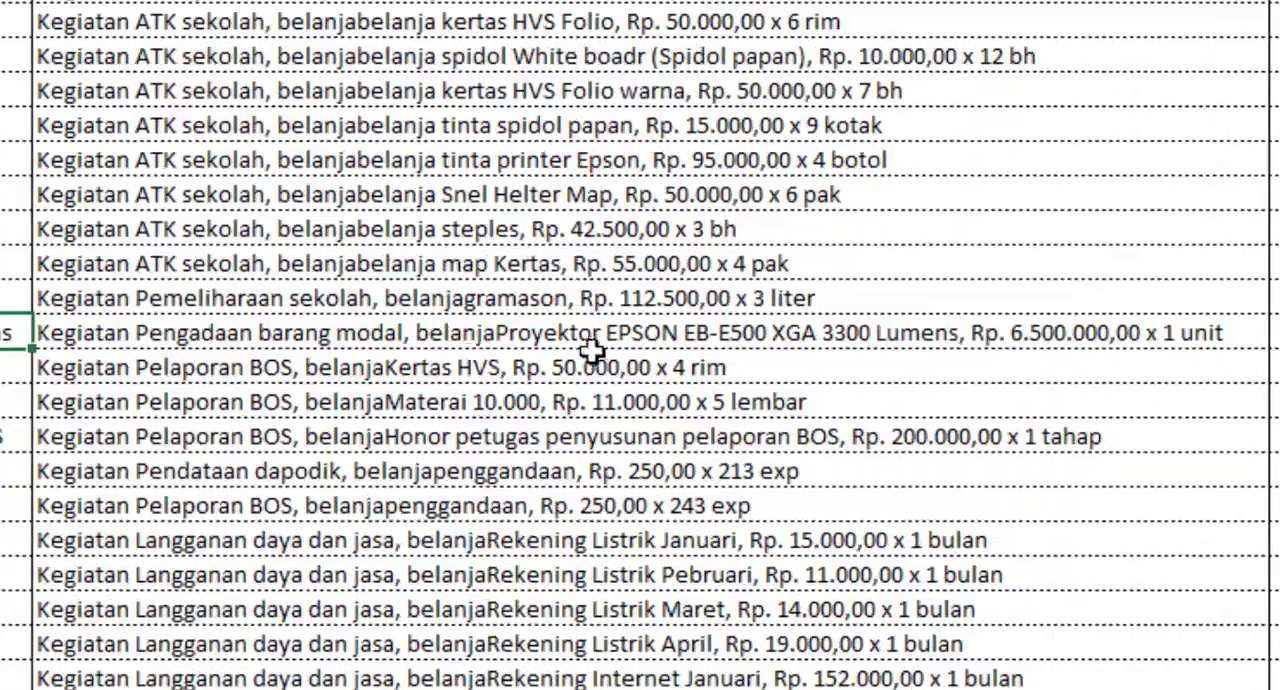
click(486, 337)
Step: Insert a space after "belanja" in the C4 formula and refill the uraian column with the corrected formula
scroll(300, 283, up, 3)
click(429, 157)
click(288, 306)
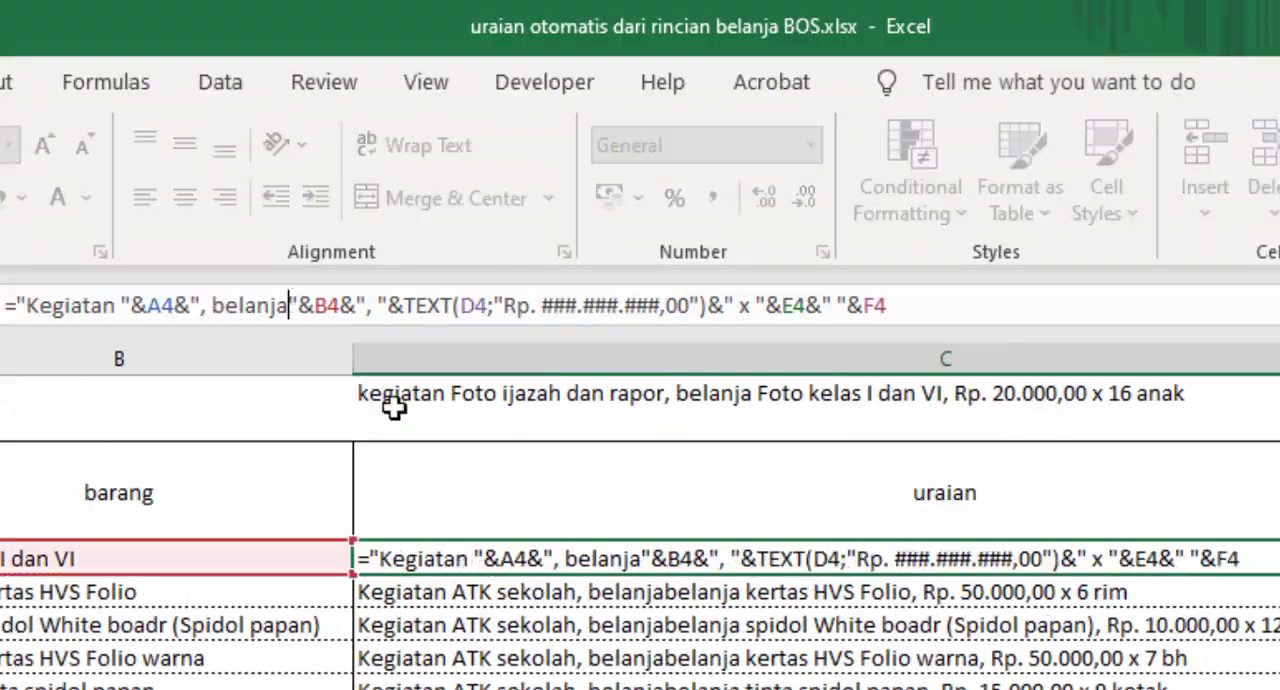
key(Return)
click(680, 558)
double_click(1114, 316)
scroll(709, 429, down, 1)
click(700, 411)
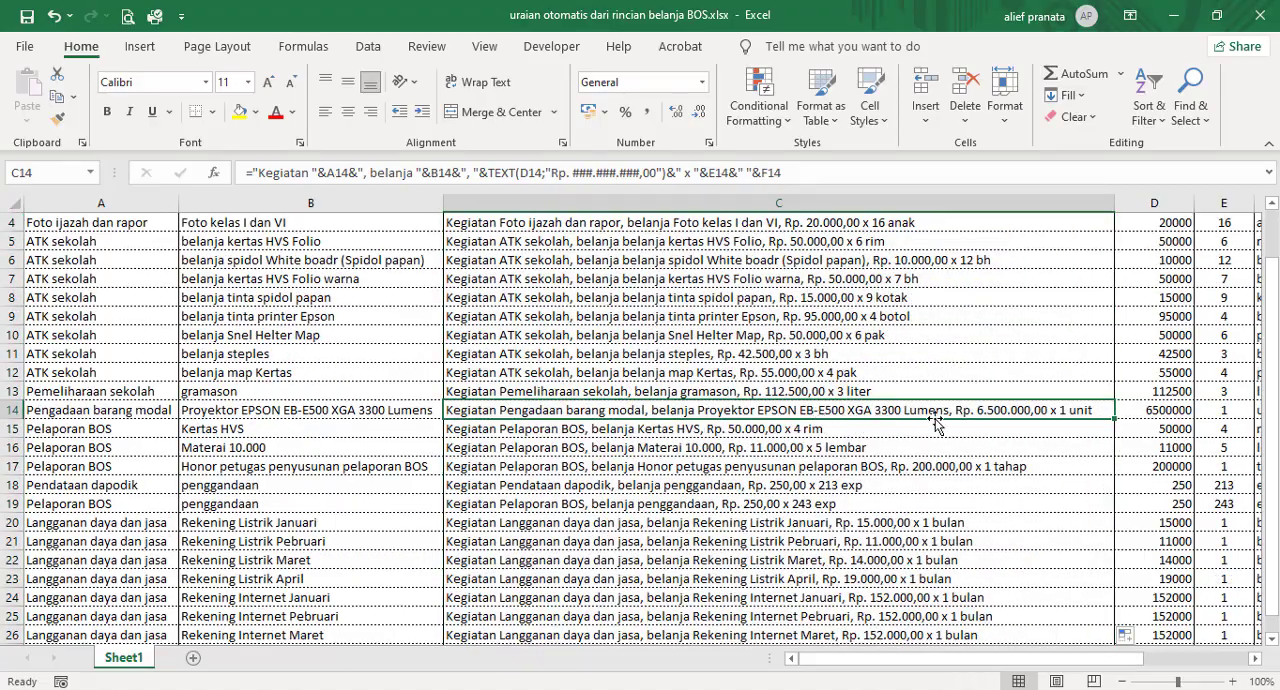
key(Down)
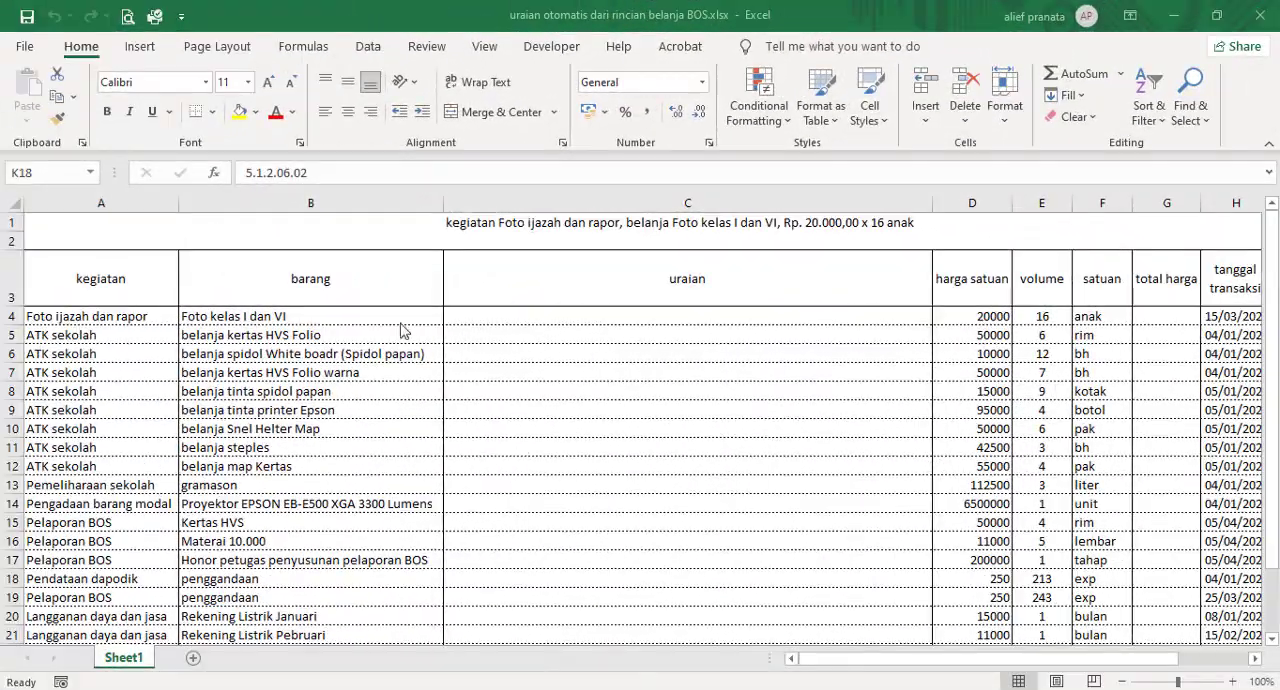
Step: Examine the expense table's rows and its harga satuan, volume and total harga columns
click(352, 330)
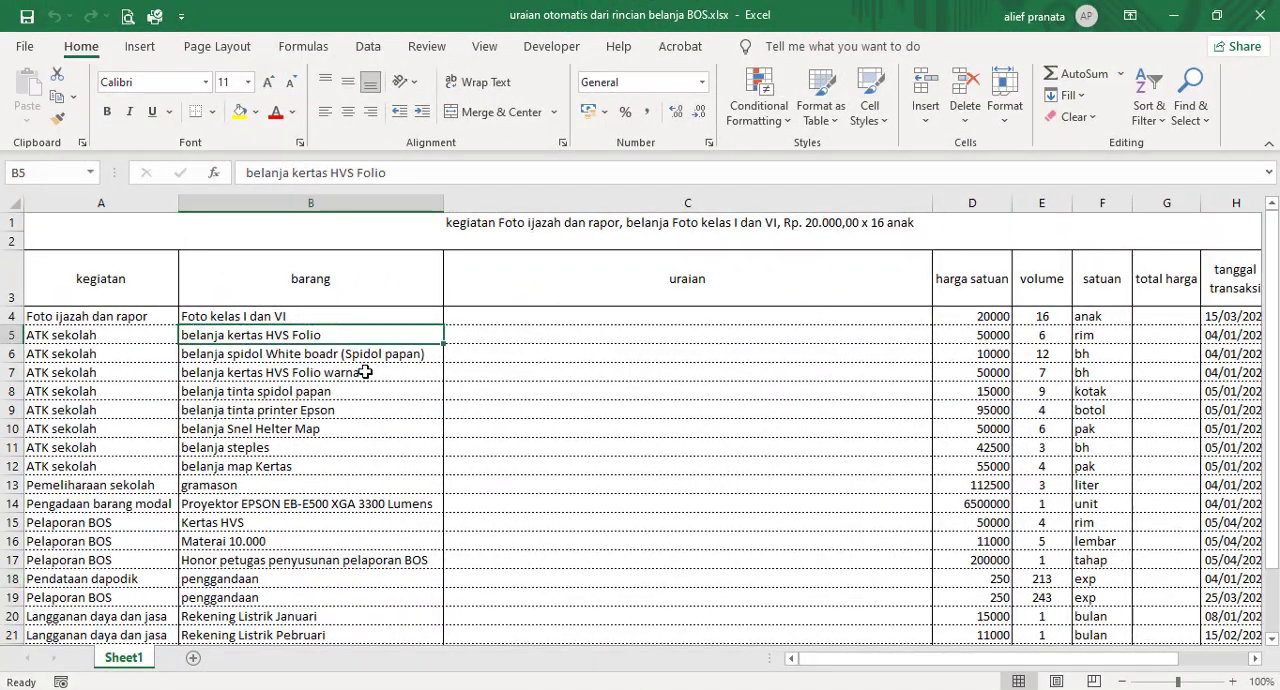
scroll(364, 375, down, 5)
scroll(361, 390, up, 4)
scroll(361, 390, up, 1)
drag(1018, 658, 868, 656)
click(1148, 298)
click(1155, 323)
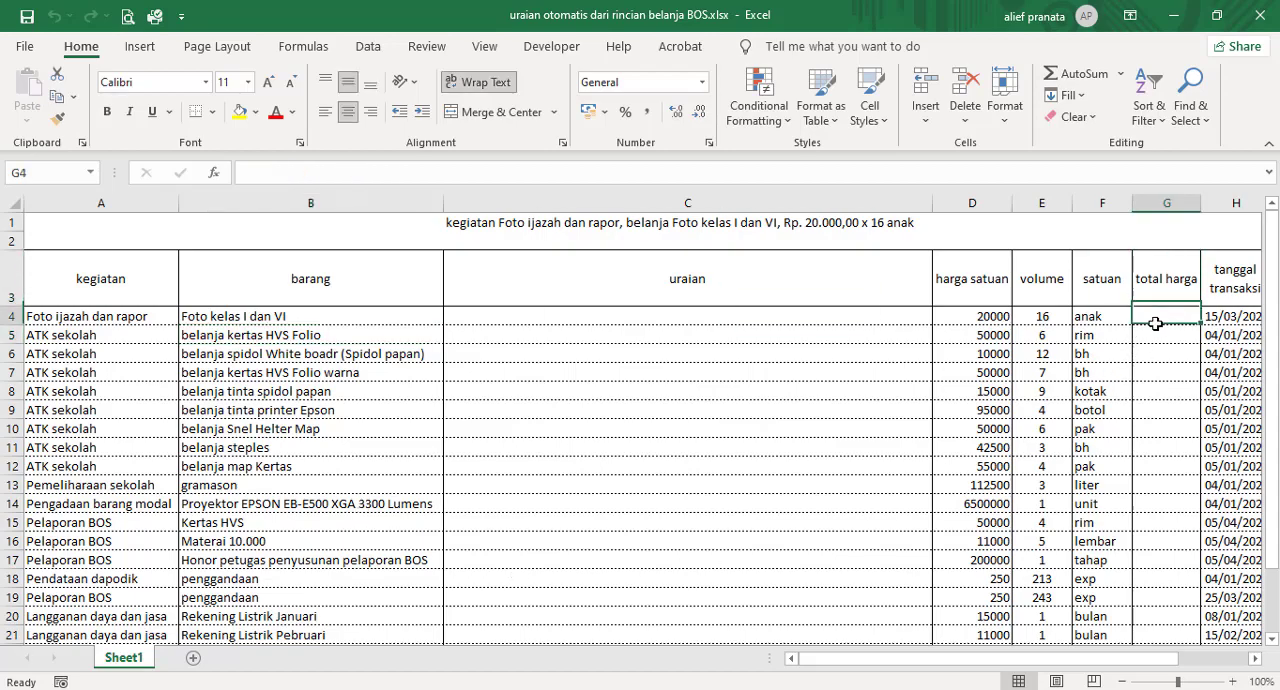
click(983, 334)
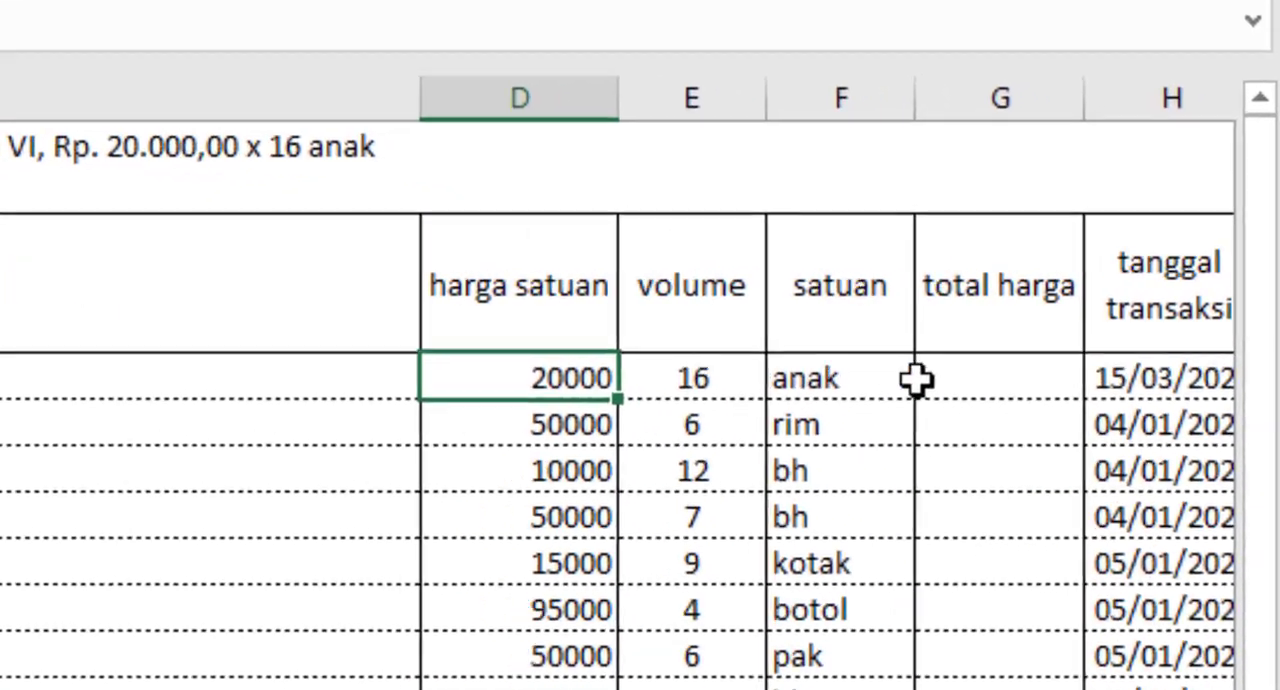
Step: Calculate the total harga in G4 with the formula =D4*E4
click(1163, 318)
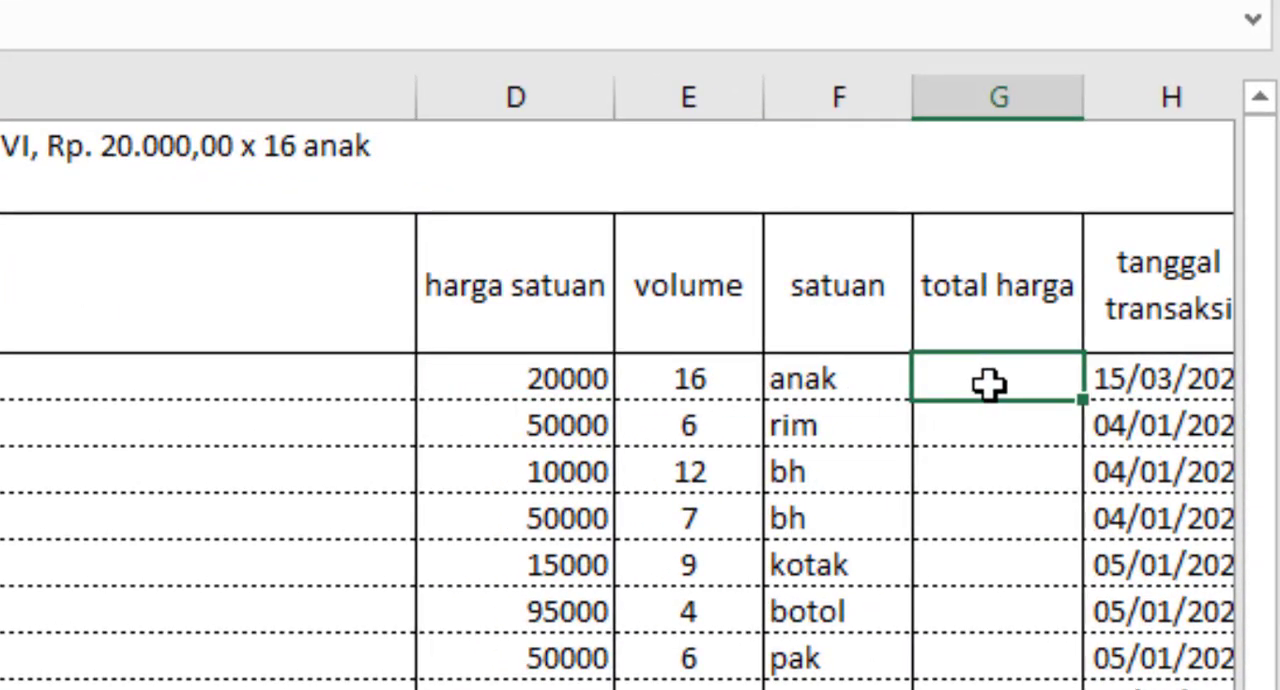
text(=)
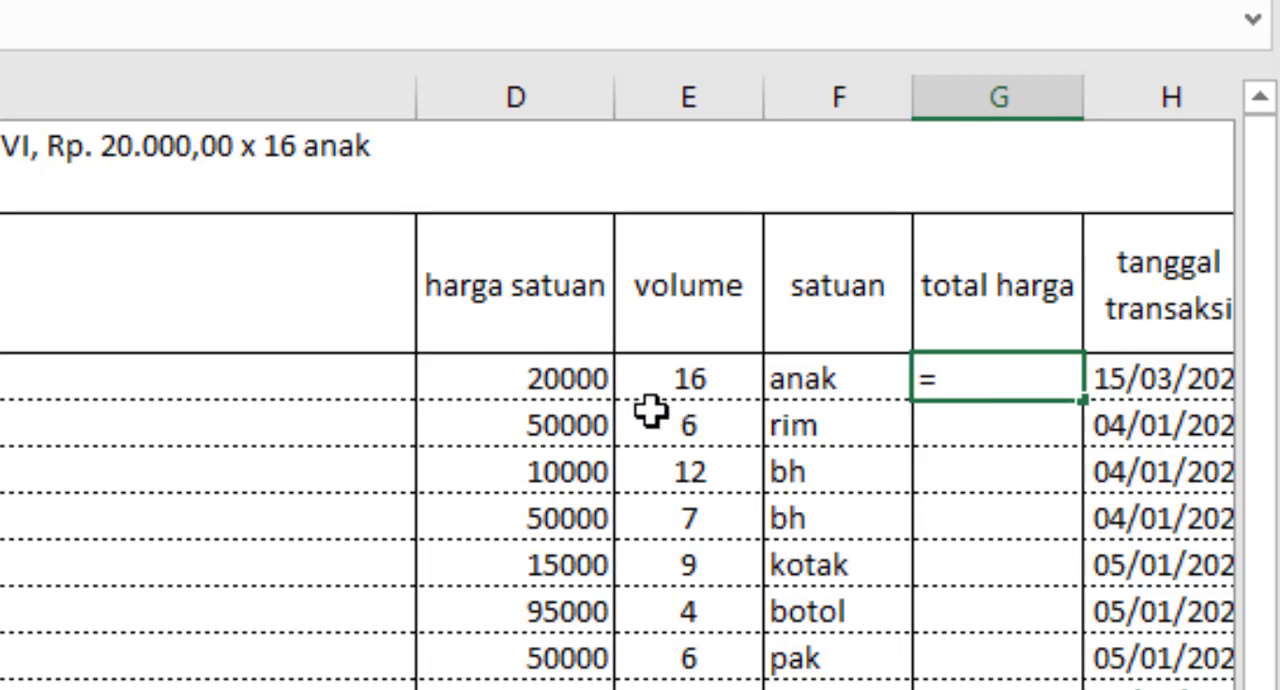
click(556, 380)
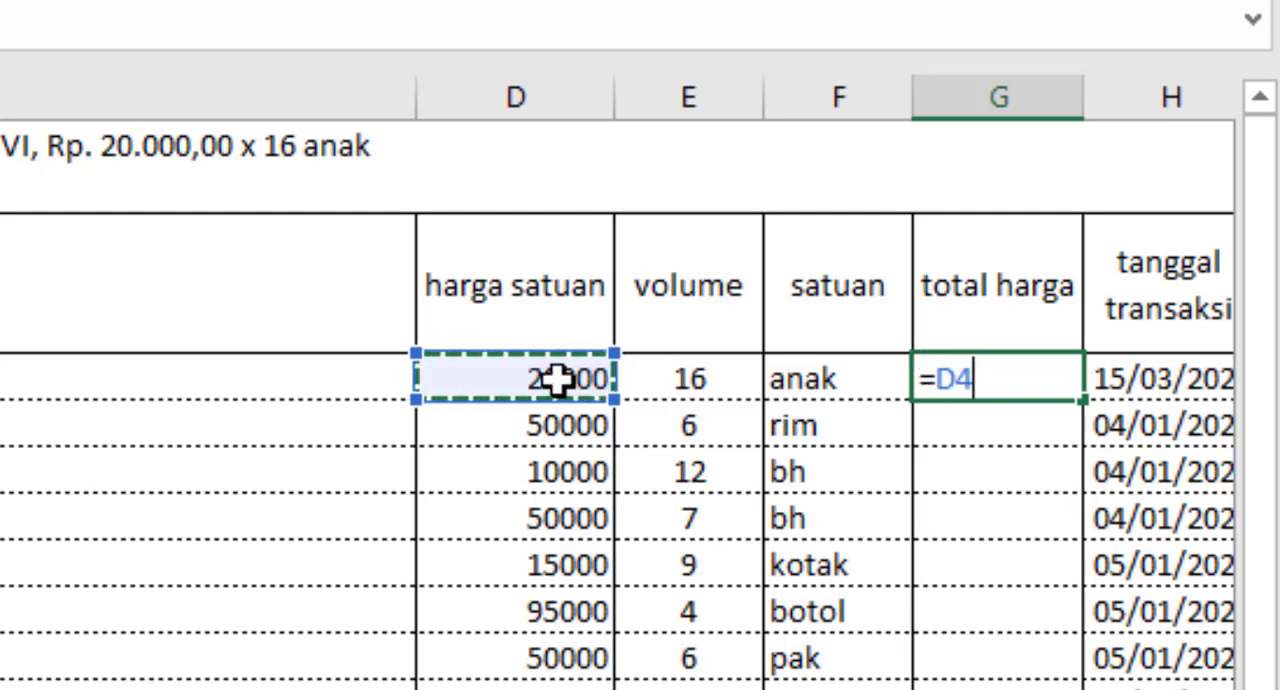
text(*)
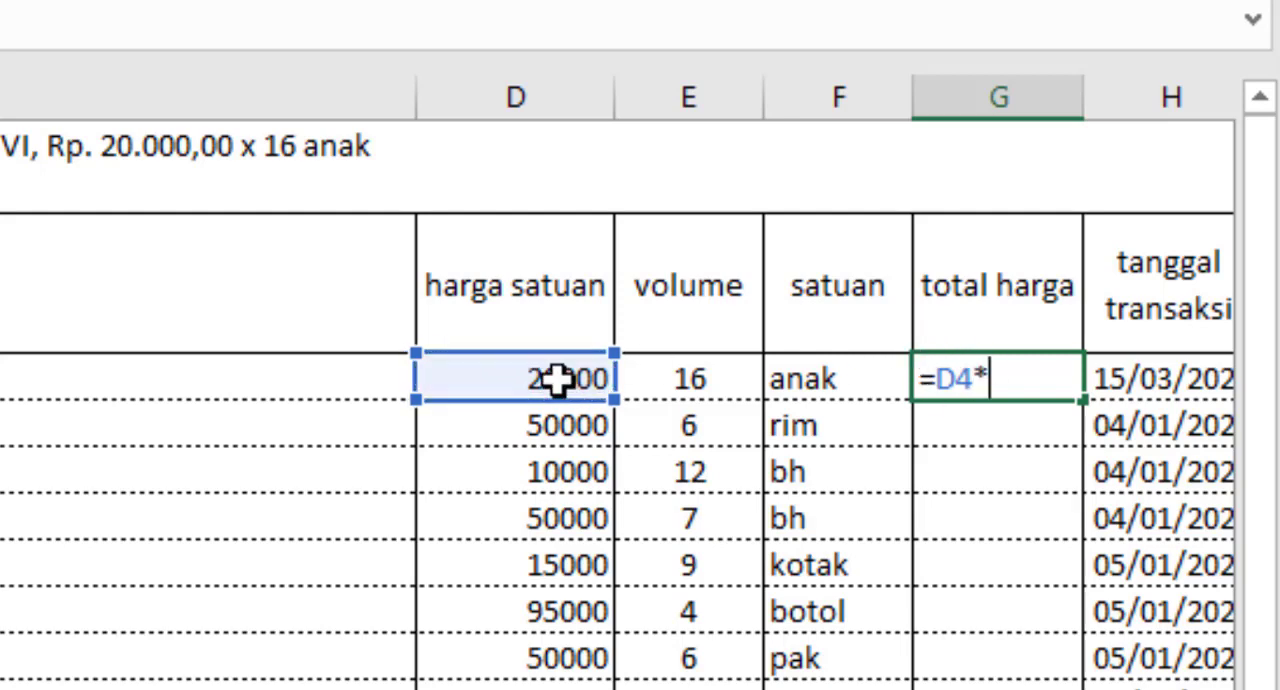
click(668, 380)
key(Return)
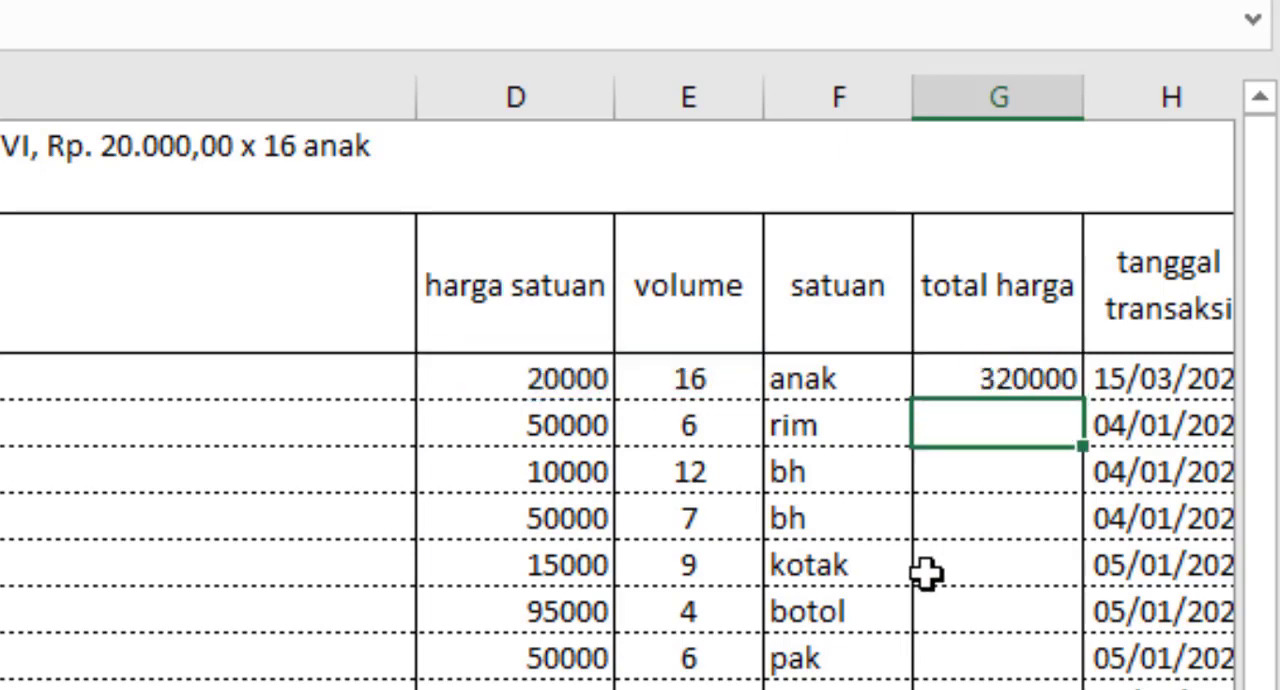
Step: Fill the G4 total harga formula down to the last table row
click(1034, 364)
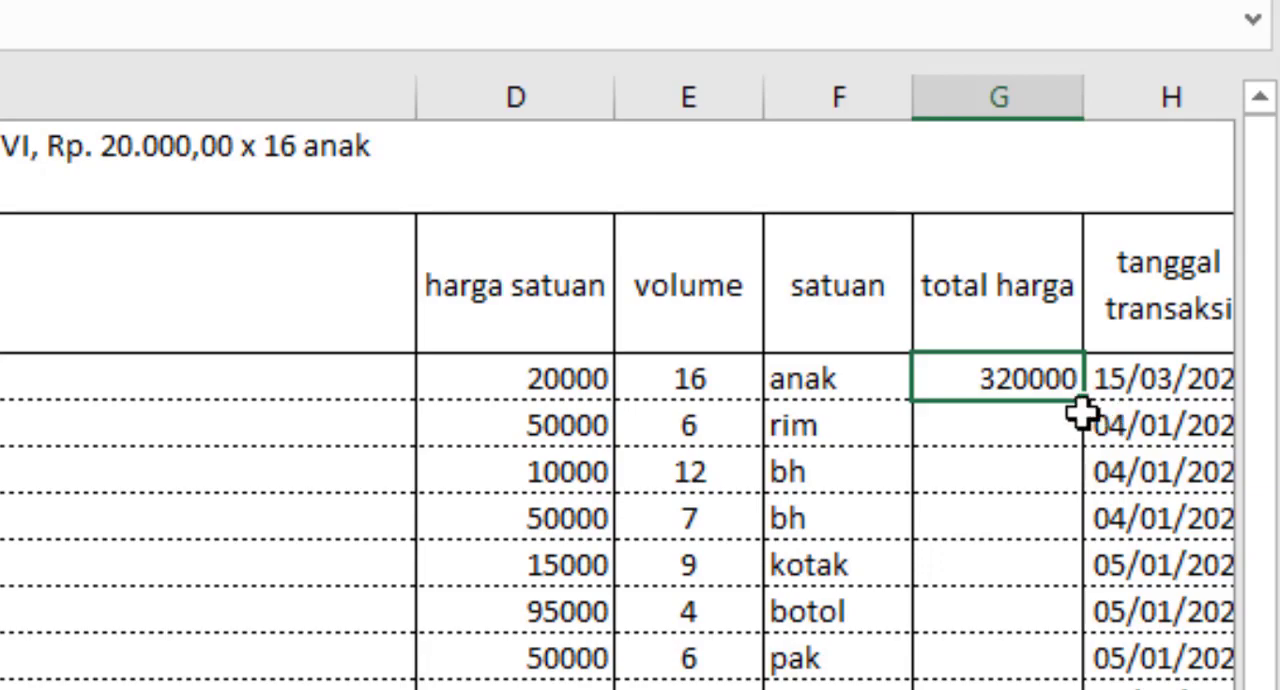
double_click(1085, 401)
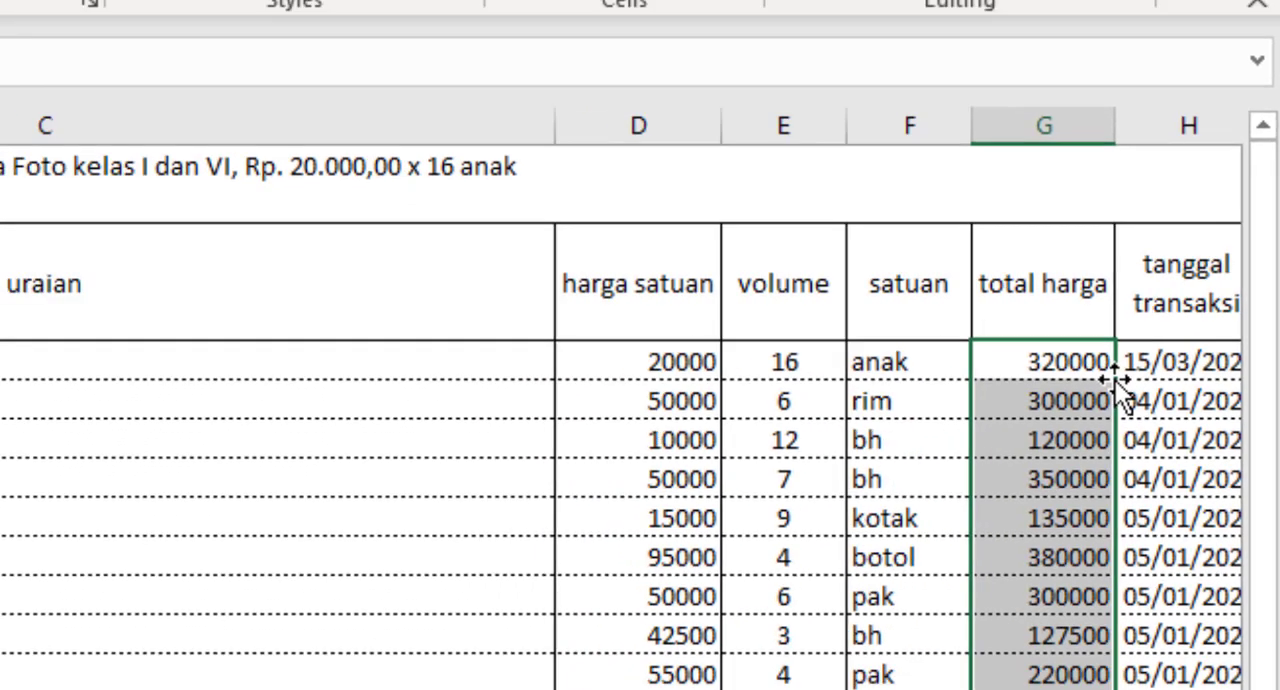
scroll(1178, 440, down, 3)
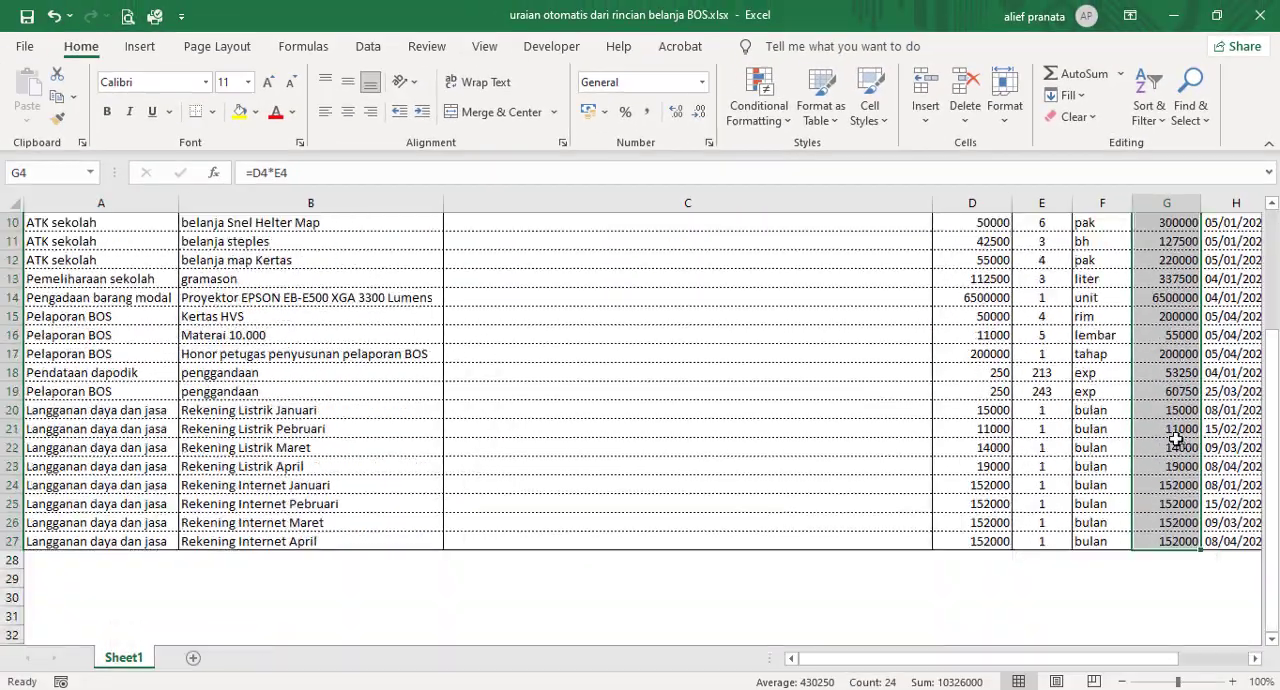
scroll(1178, 440, up, 3)
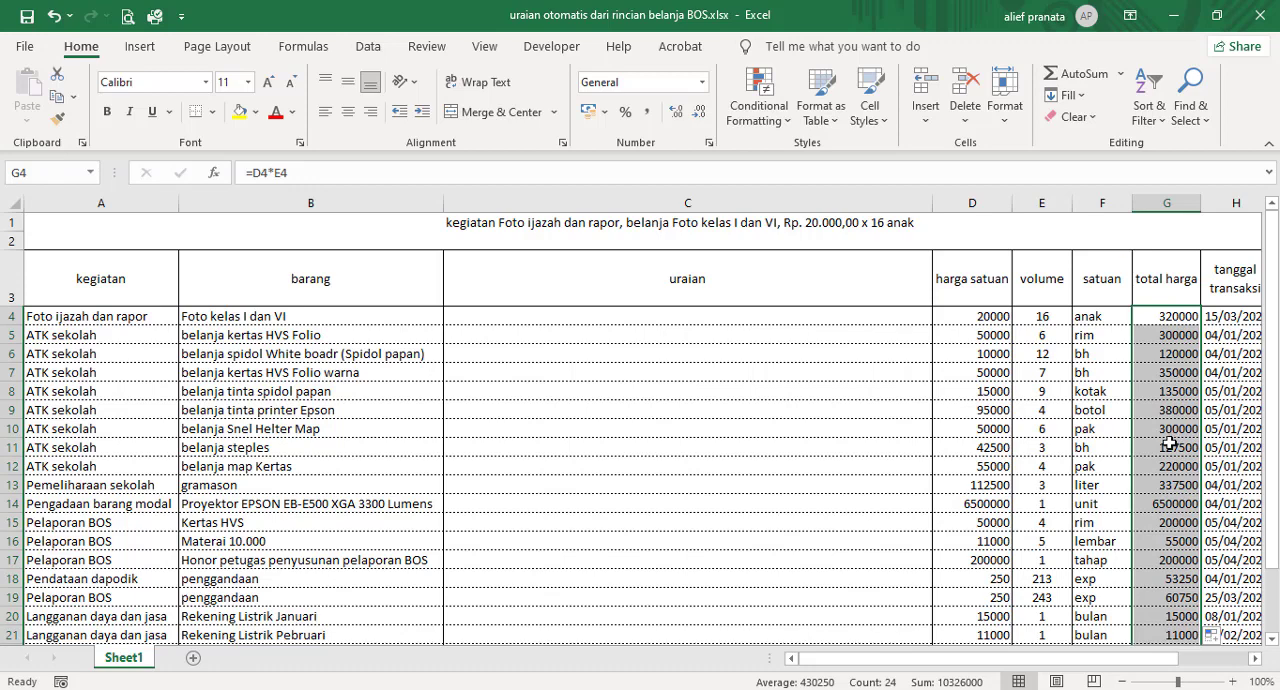
Step: Examine the empty uraian column and the kegiatan and barang entries that should feed it
click(744, 196)
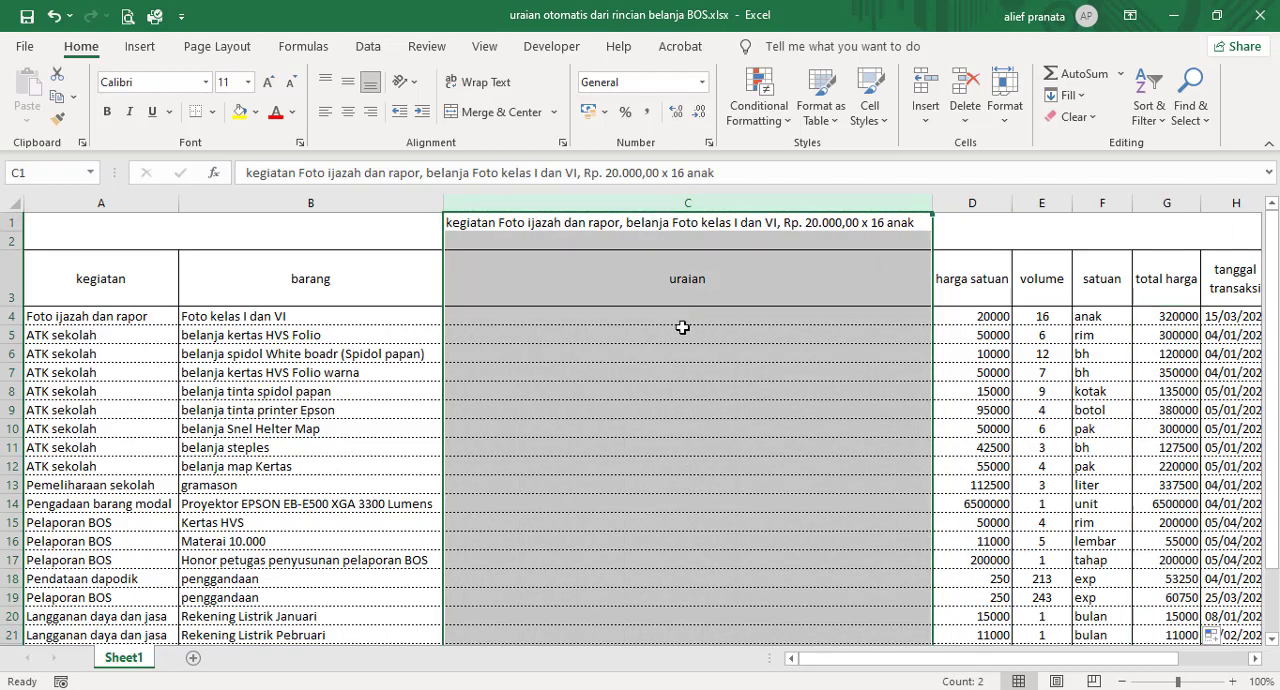
scroll(668, 418, down, 1)
scroll(668, 418, up, 1)
scroll(668, 418, down, 5)
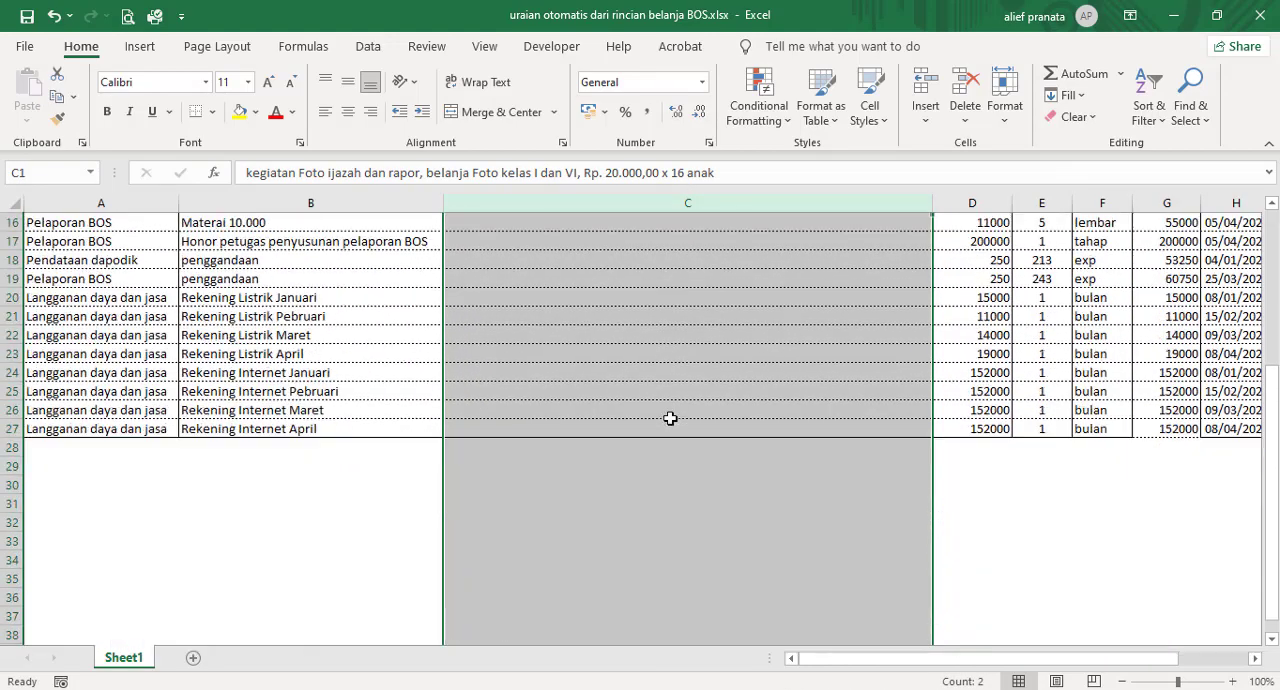
scroll(669, 418, up, 5)
click(689, 346)
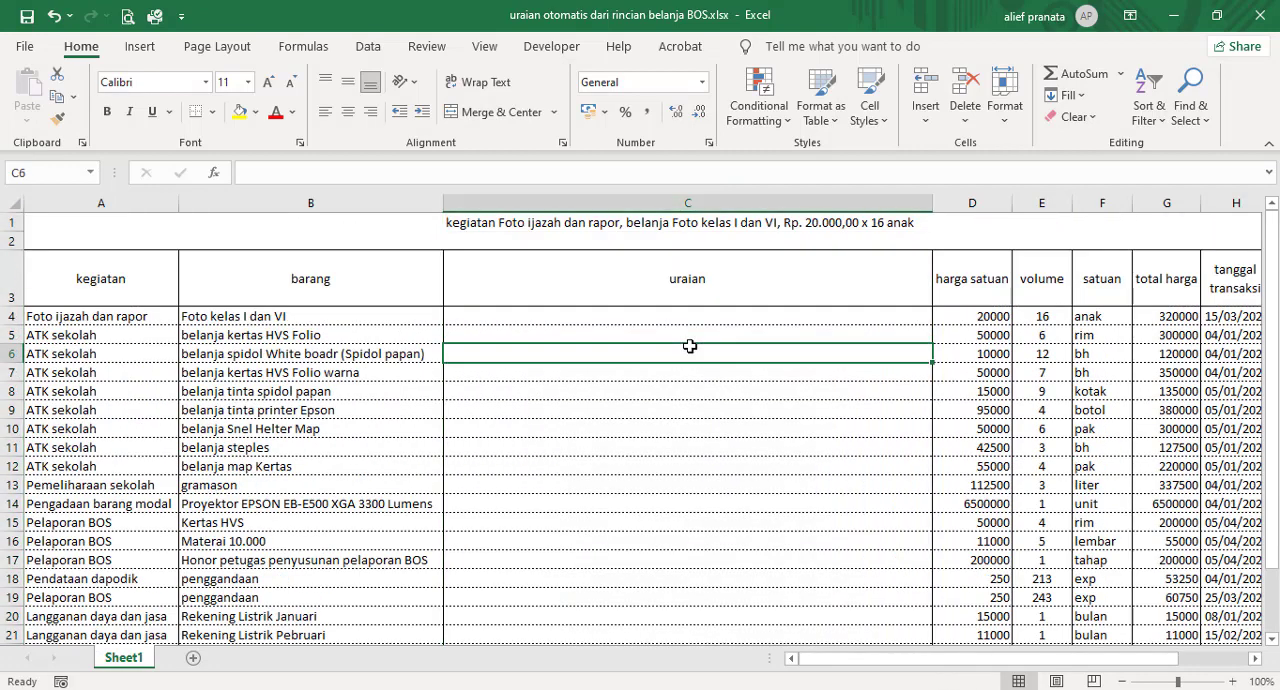
click(695, 318)
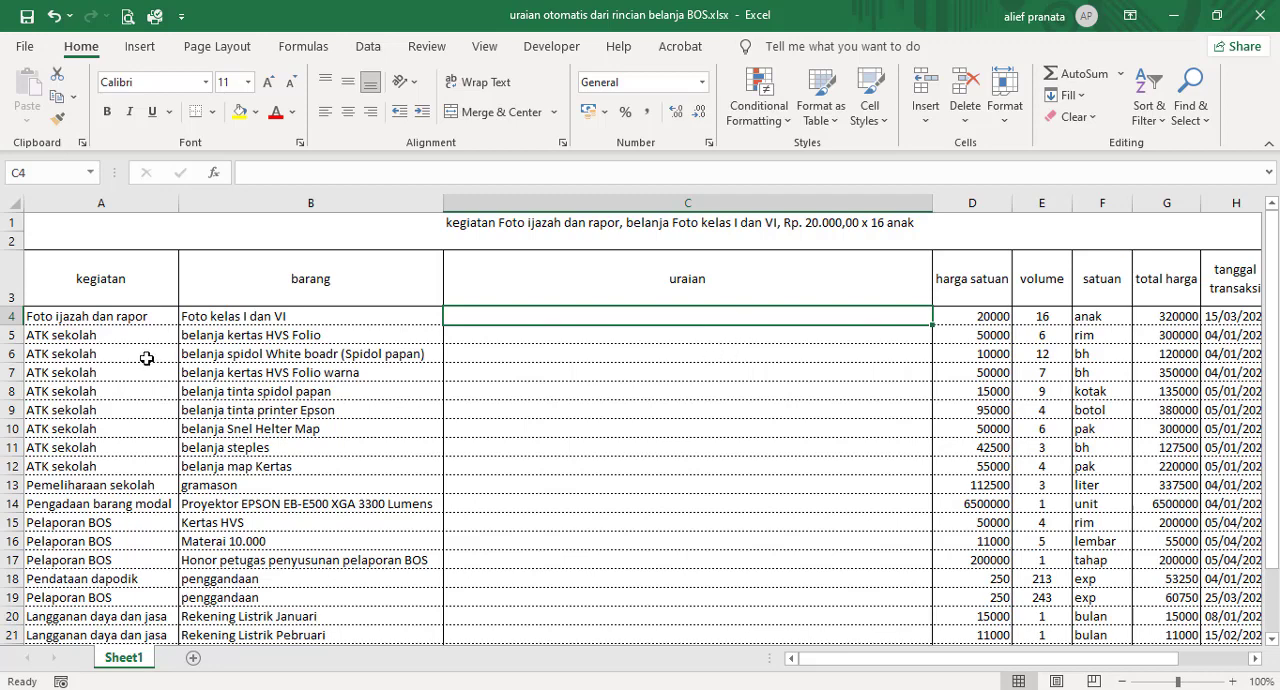
drag(106, 317, 244, 317)
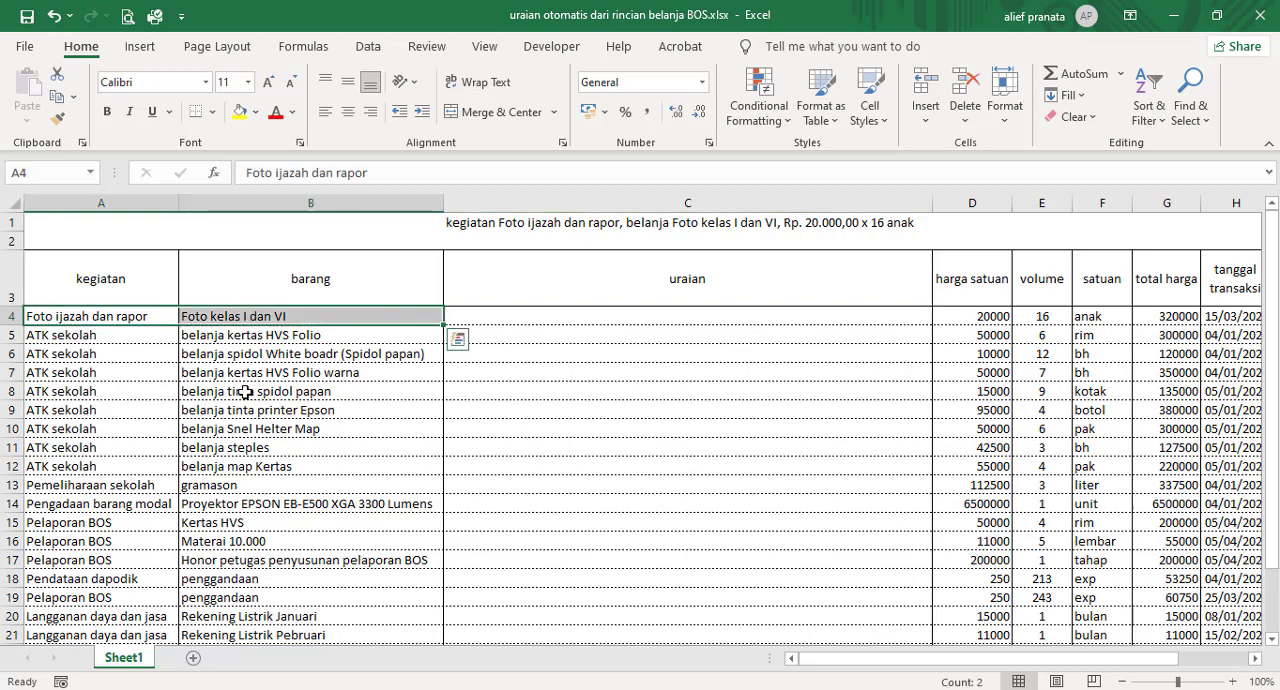
drag(160, 295, 232, 475)
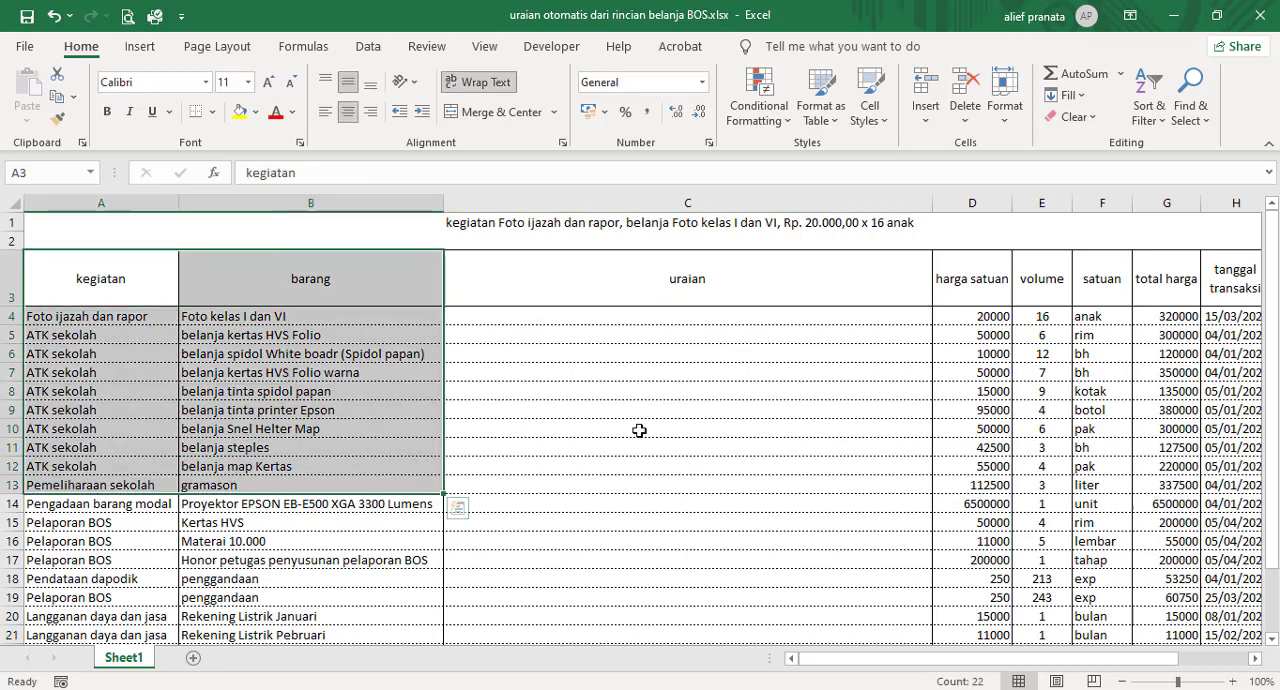
click(639, 430)
click(584, 323)
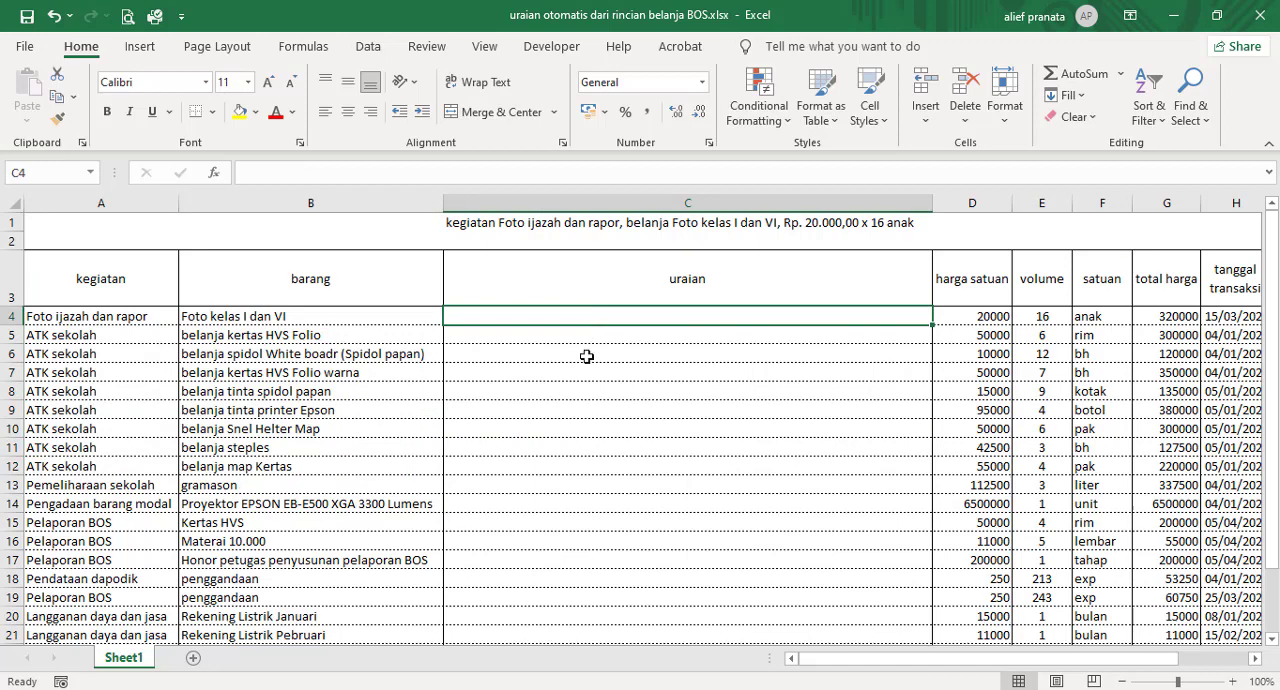
click(587, 356)
click(589, 316)
drag(368, 320, 372, 510)
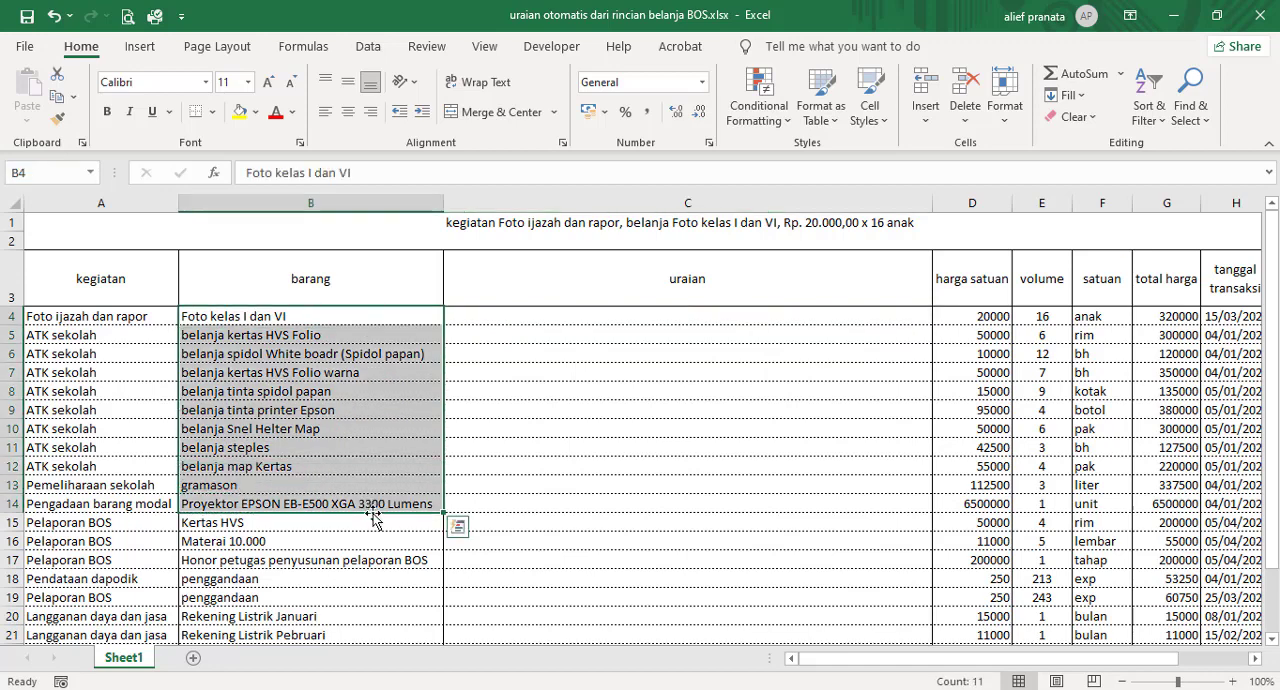
click(581, 317)
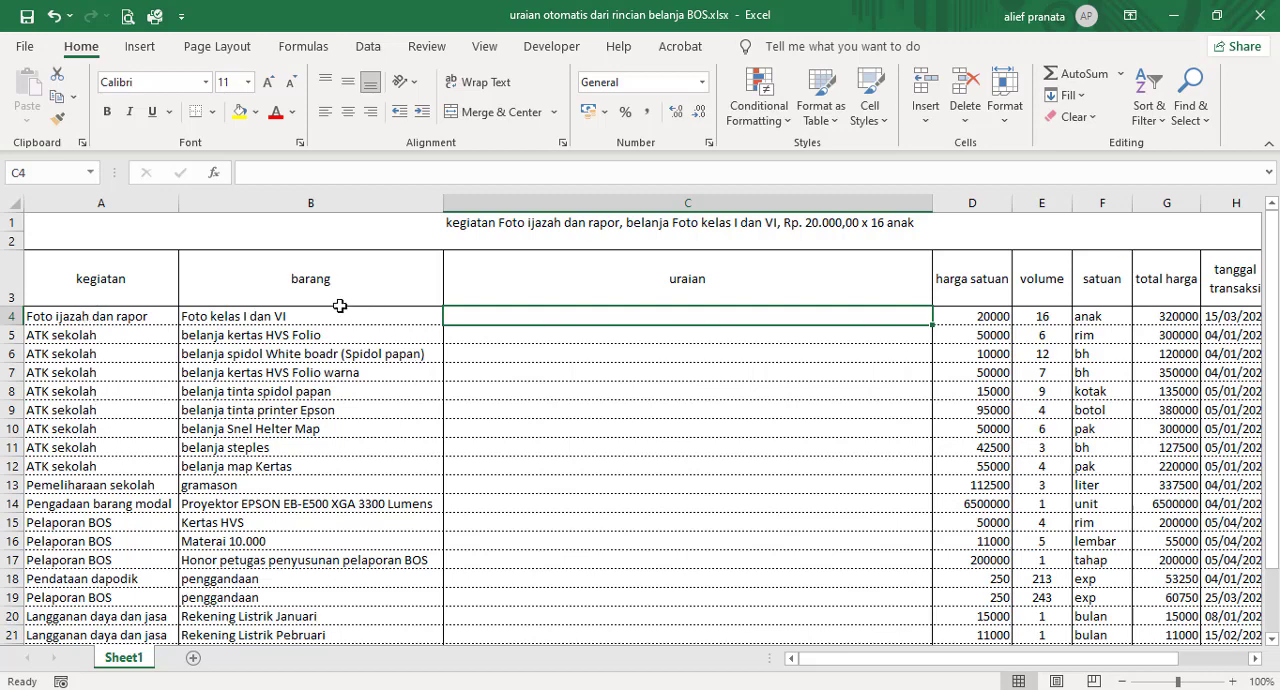
Step: Compare the row 4 kegiatan, barang, harga satuan, volume and satuan cells with the sample description in C1
click(98, 316)
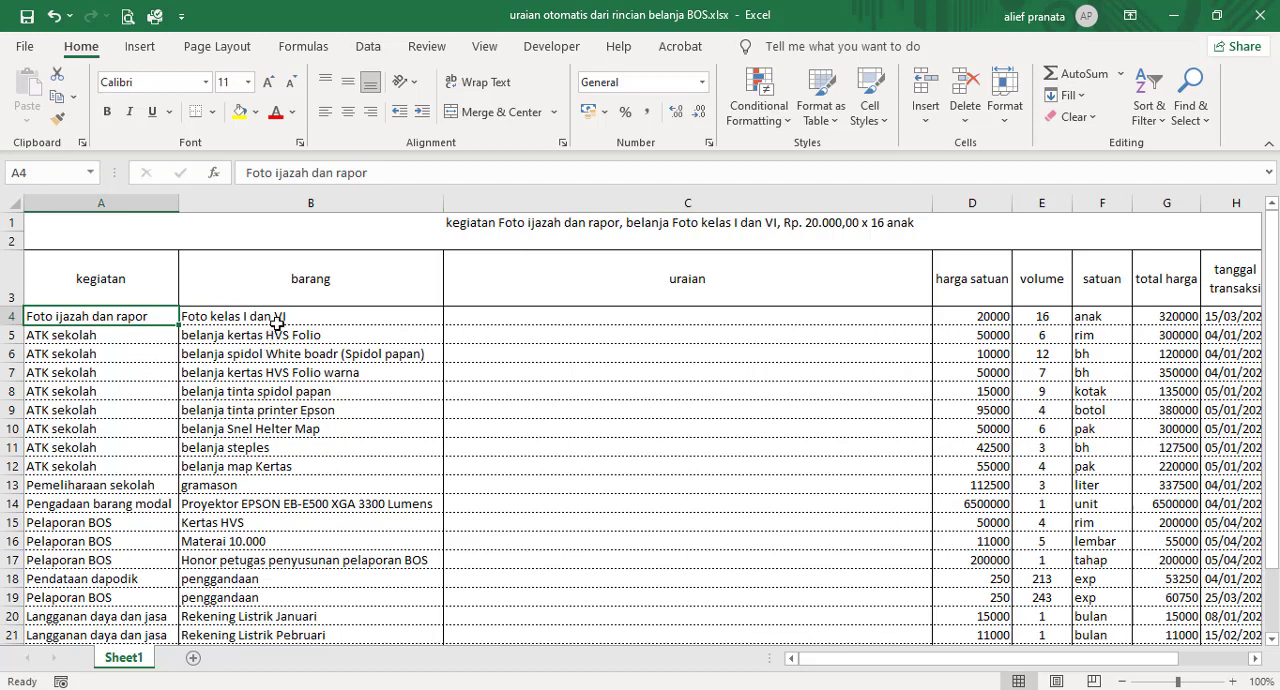
click(278, 316)
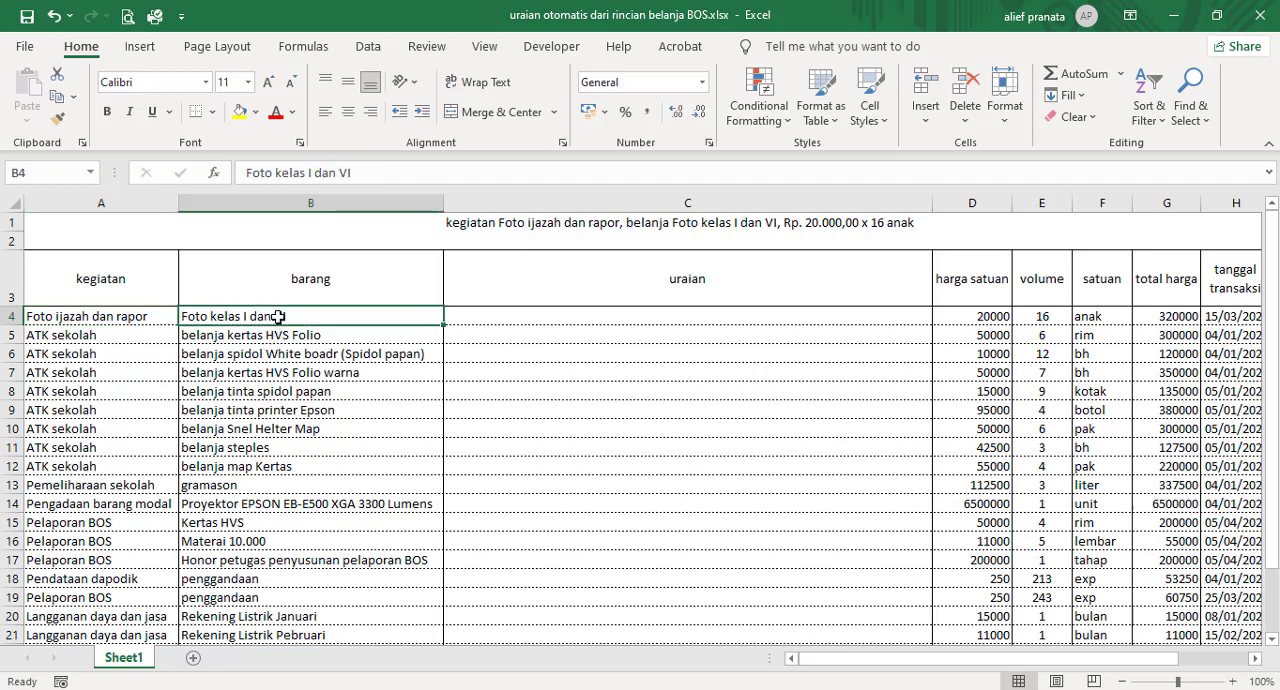
click(983, 316)
click(1024, 318)
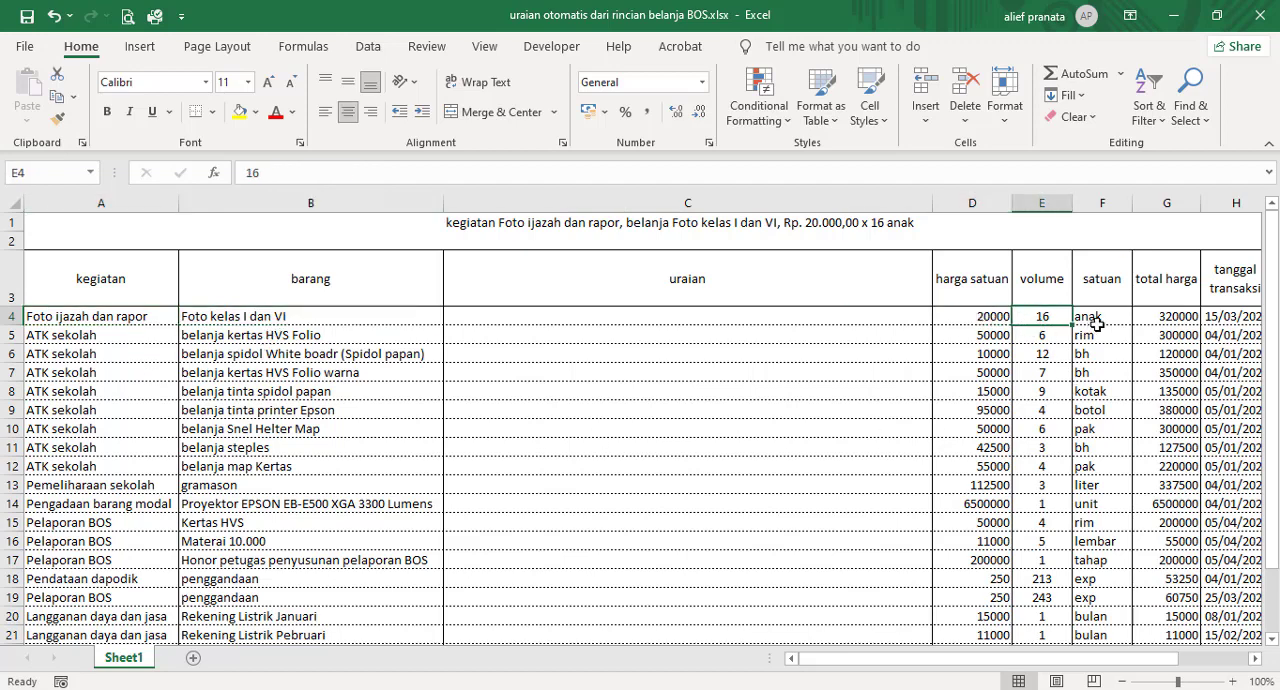
click(1099, 318)
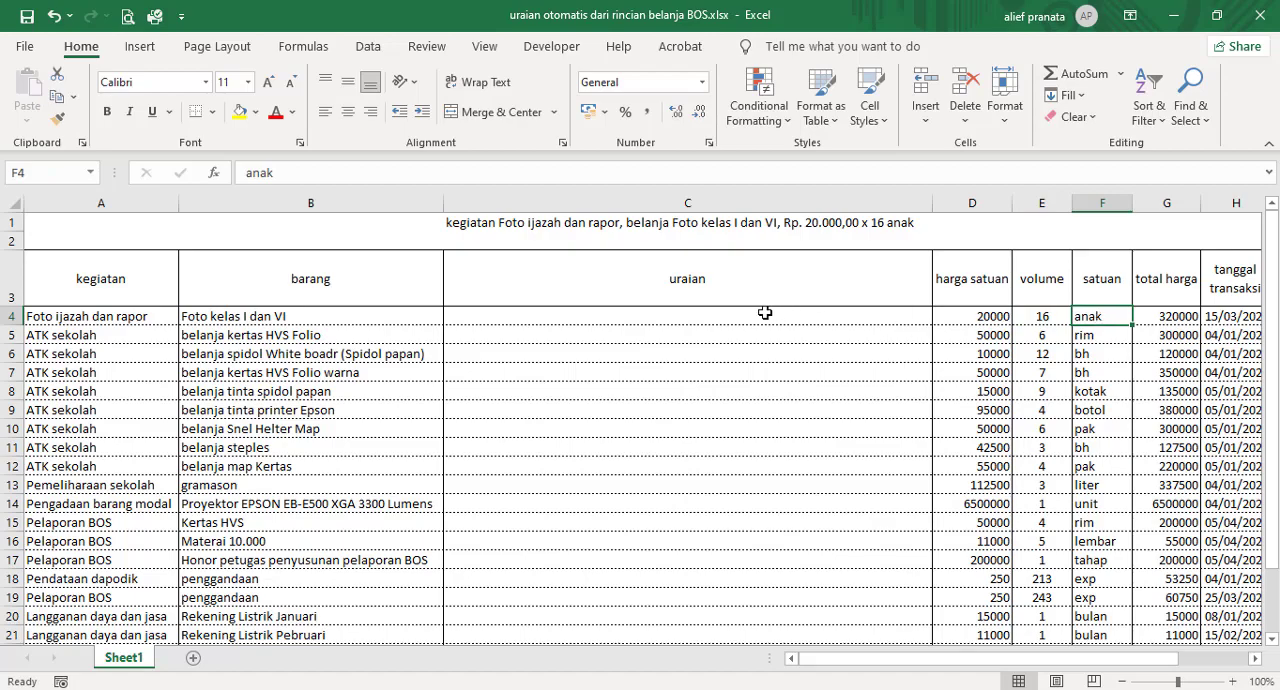
click(617, 226)
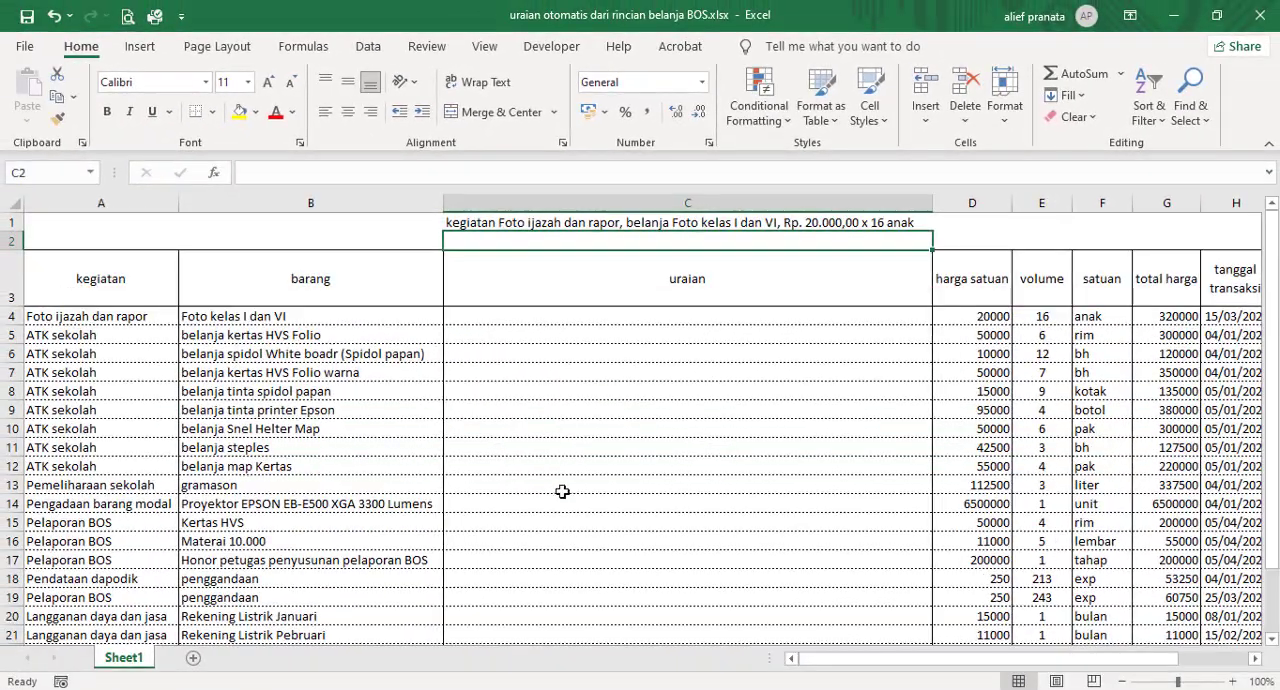
scroll(570, 520, down, 1)
scroll(574, 536, down, 2)
scroll(574, 534, up, 3)
key(Down)
key(Down)
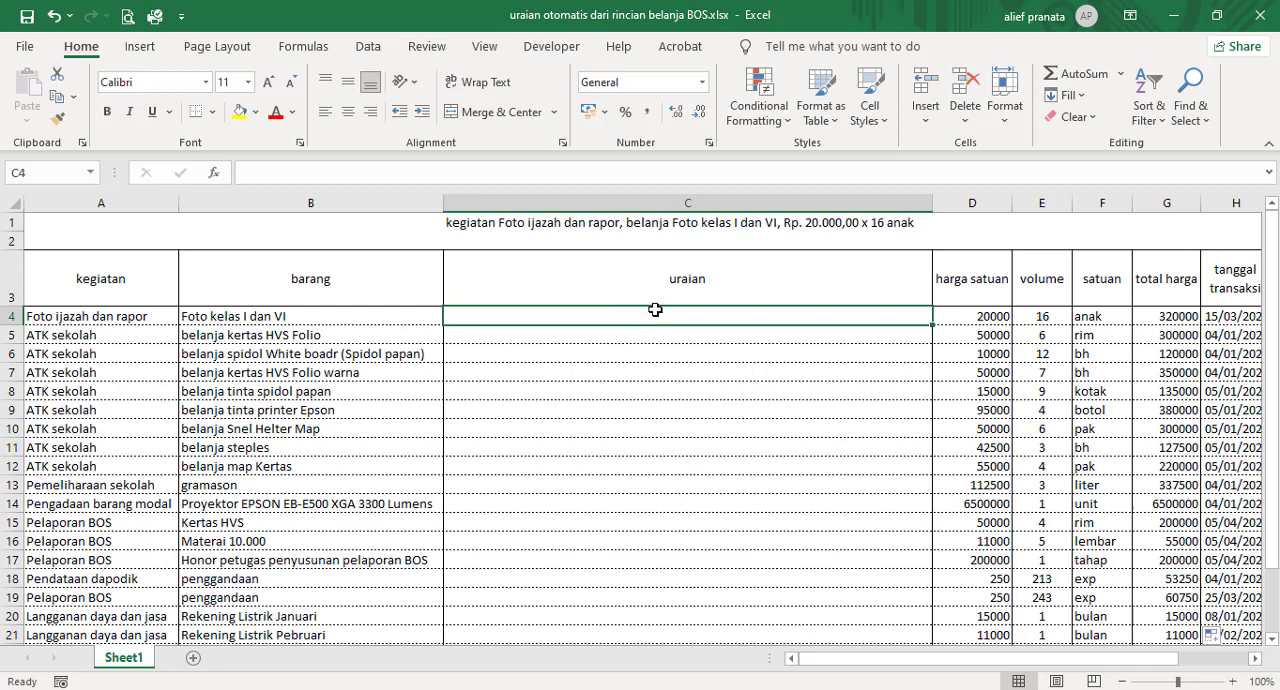
click(640, 338)
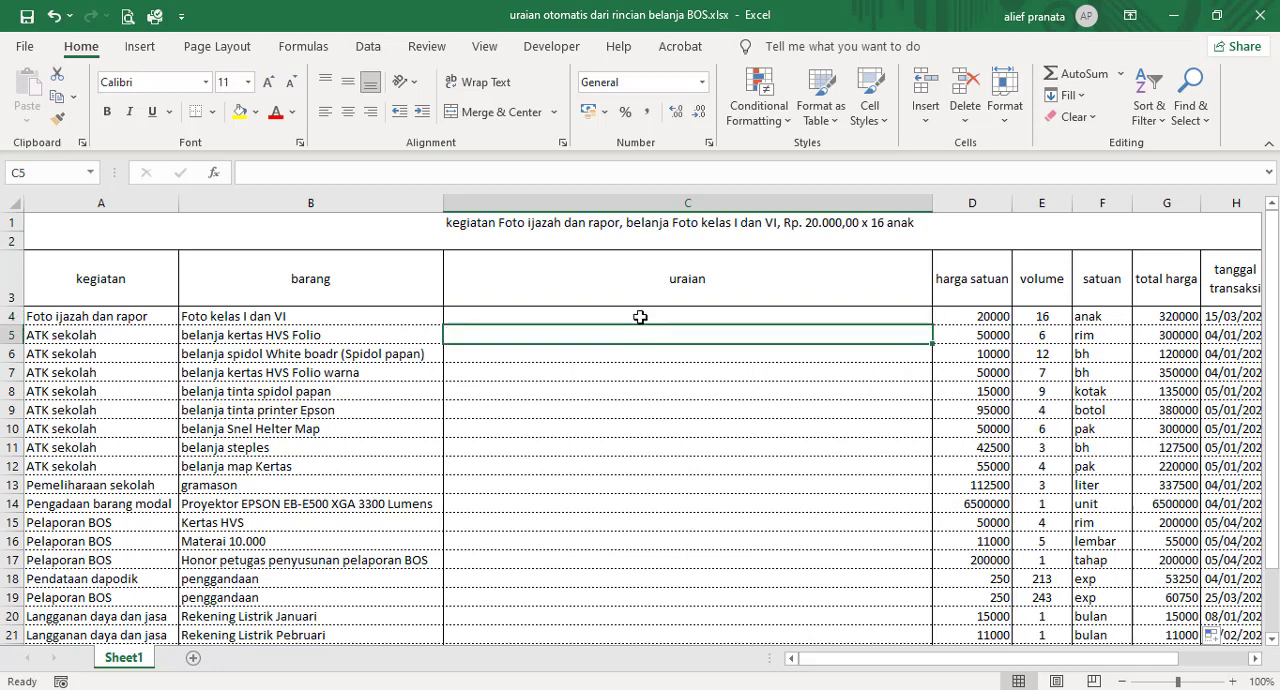
Step: Begin the uraian formula in C4 with the text "Kegiatan " joined to the kegiatan cell, as ="Kegiatan "&A4
click(640, 317)
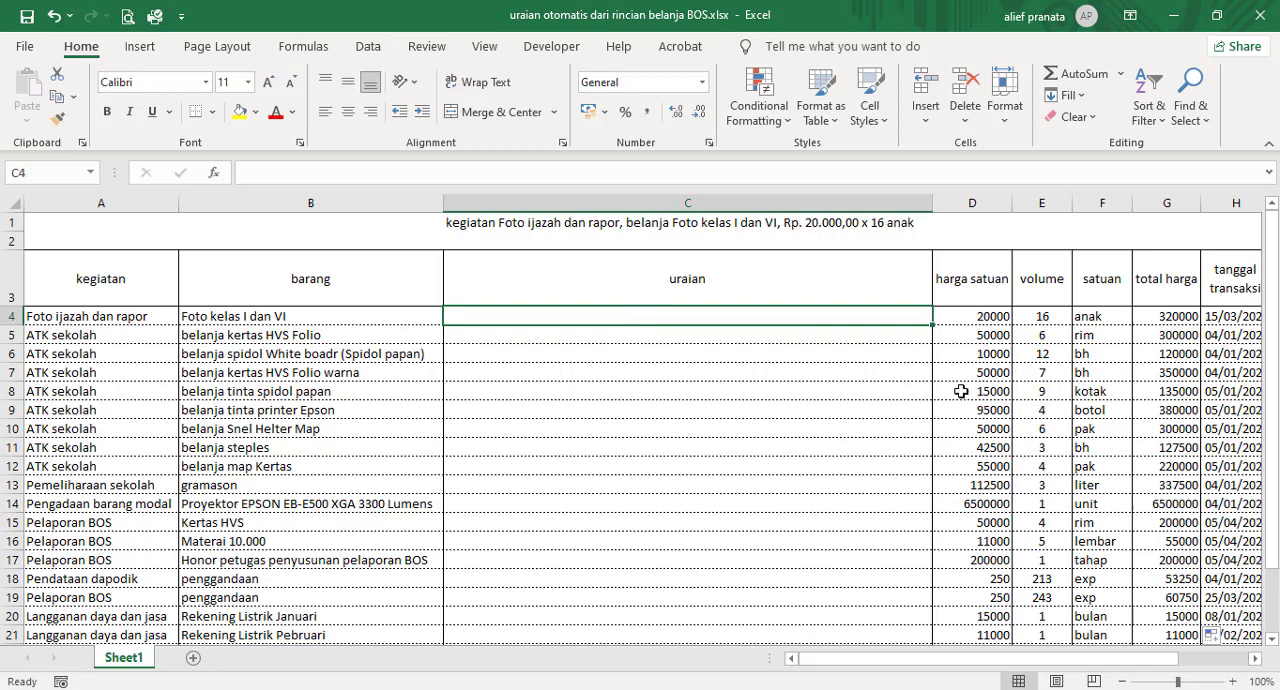
click(727, 340)
click(717, 316)
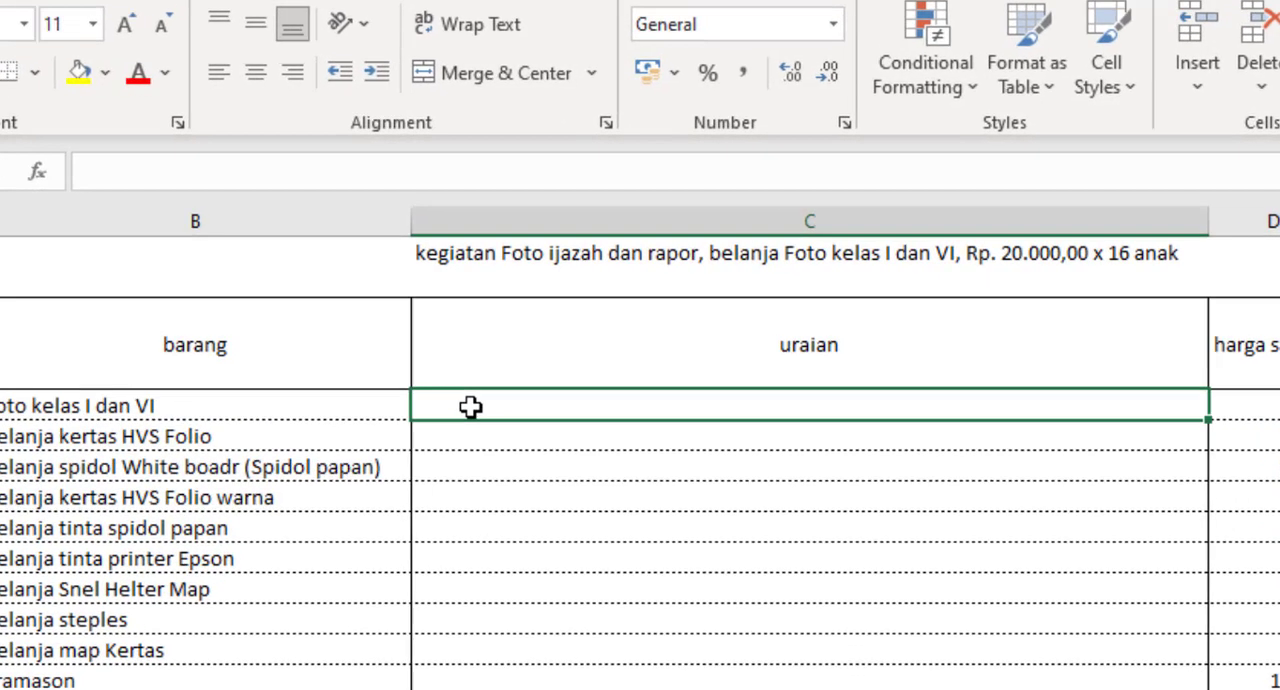
text(=)
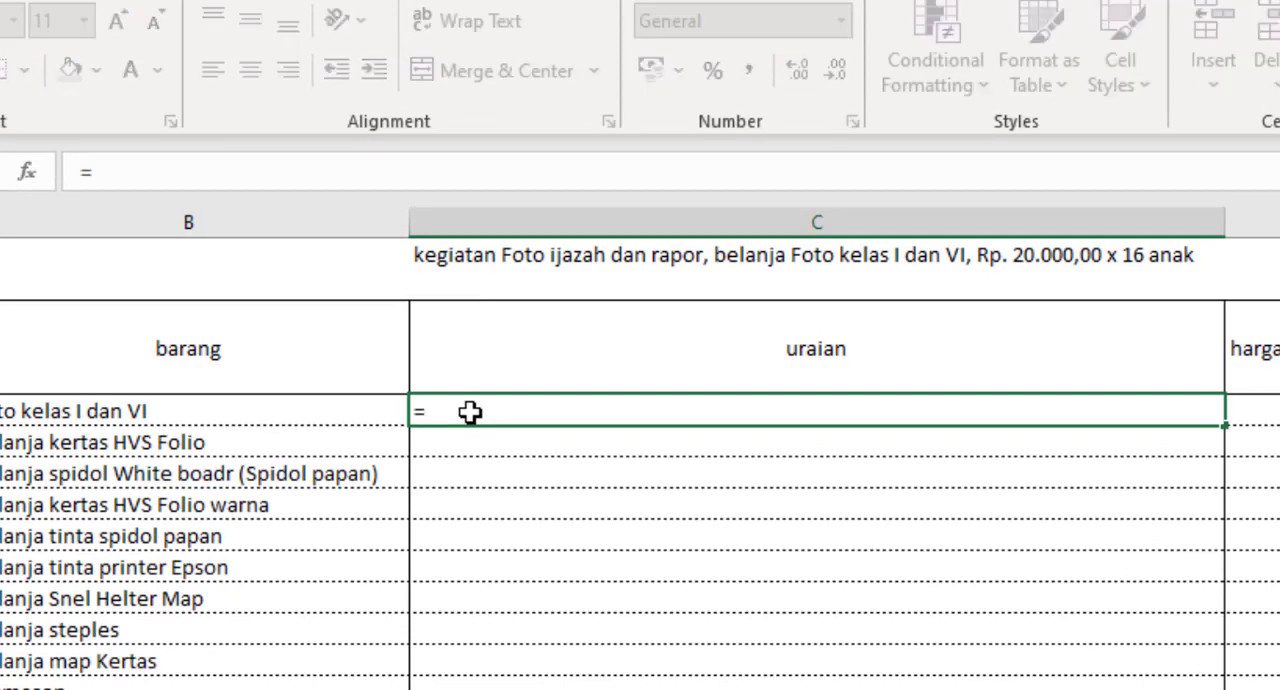
text(")
text(")
key(BackSpace)
key(BackSpace)
text("Kegiatan)
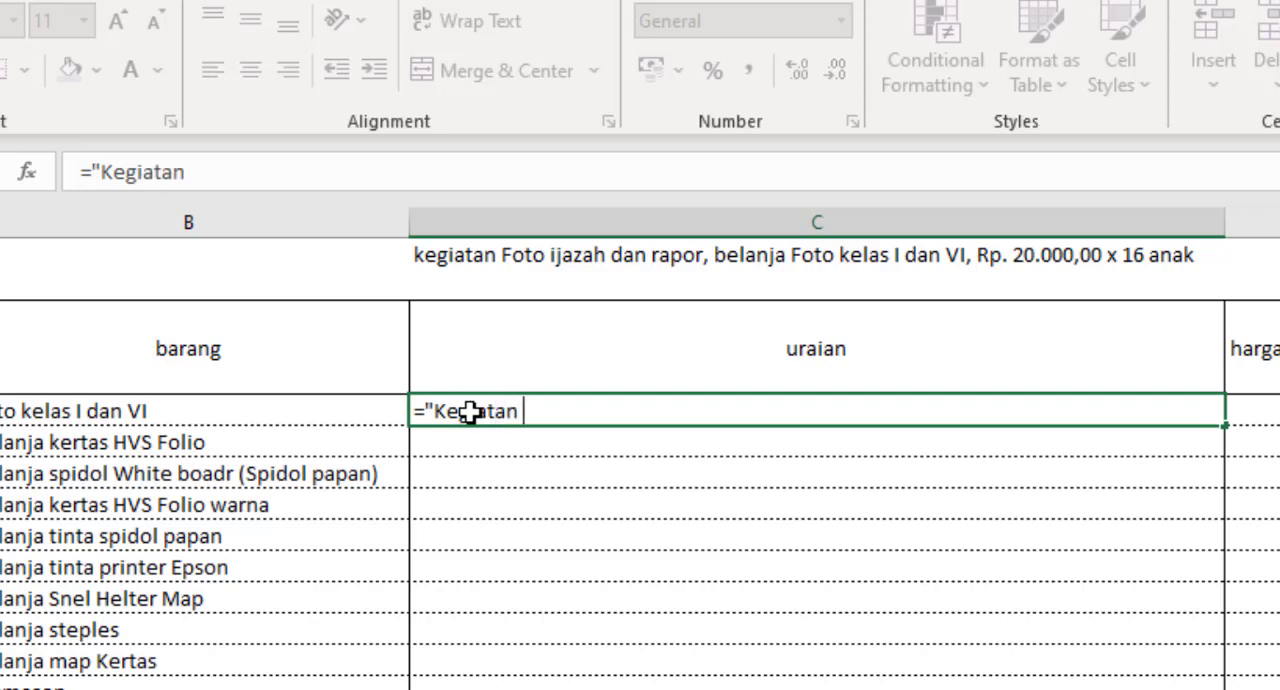
text( "&)
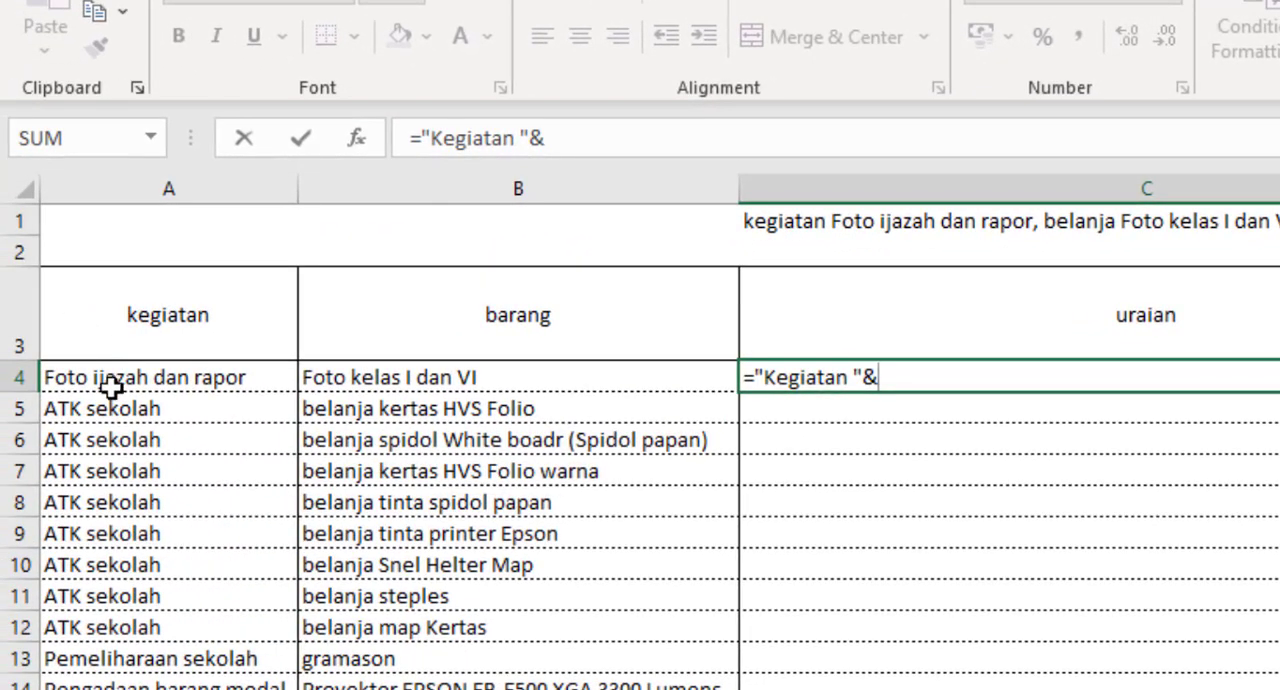
click(112, 380)
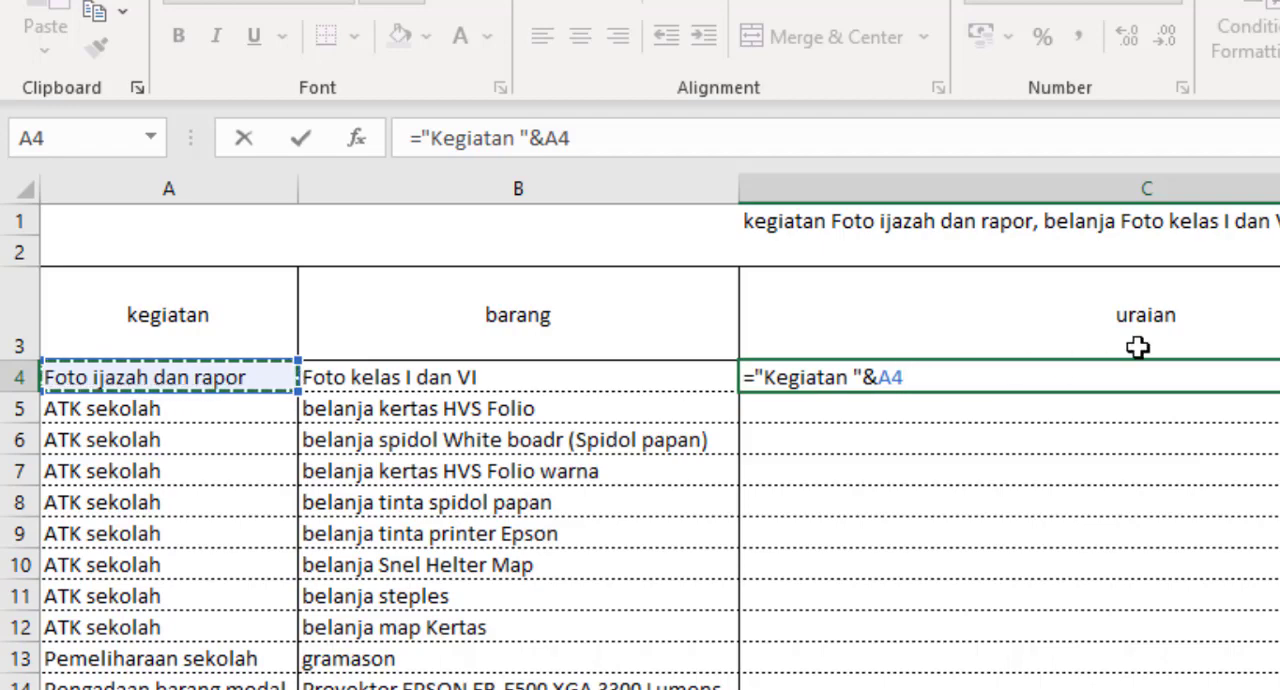
Step: Extend the C4 formula with the text ", belanja" and the barang cell, adding &", belanja"&B4
text(&)
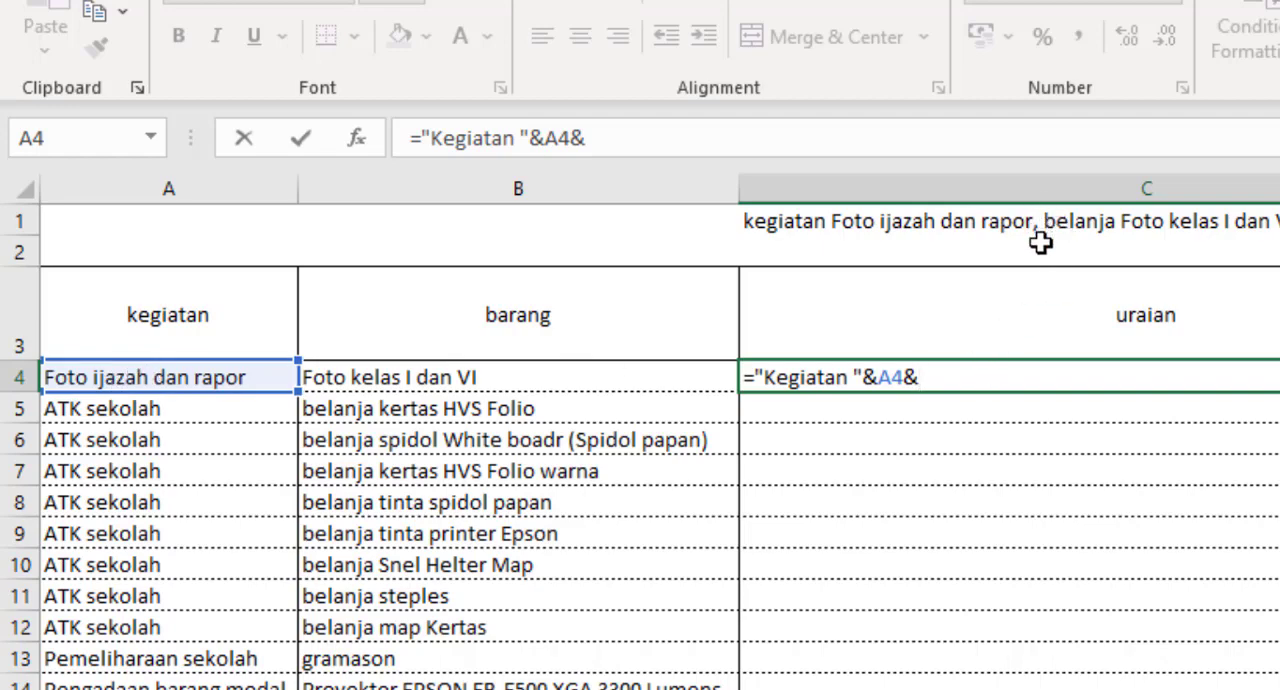
text(")
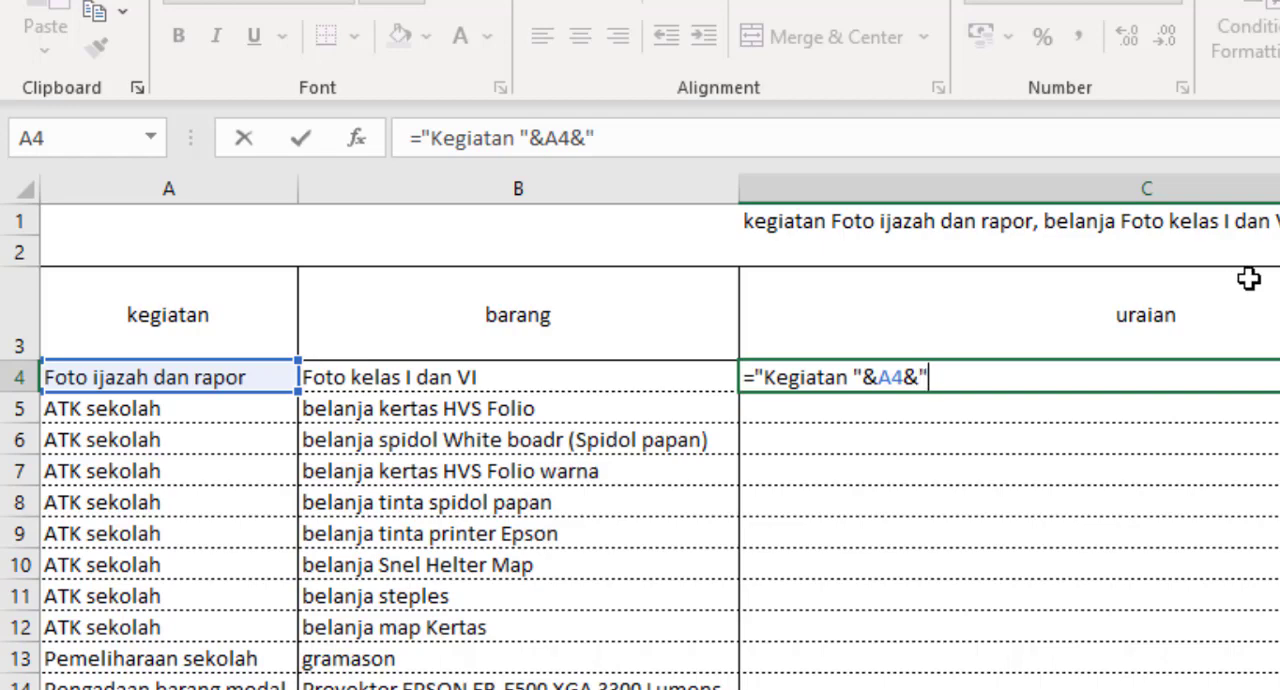
text(, "&)
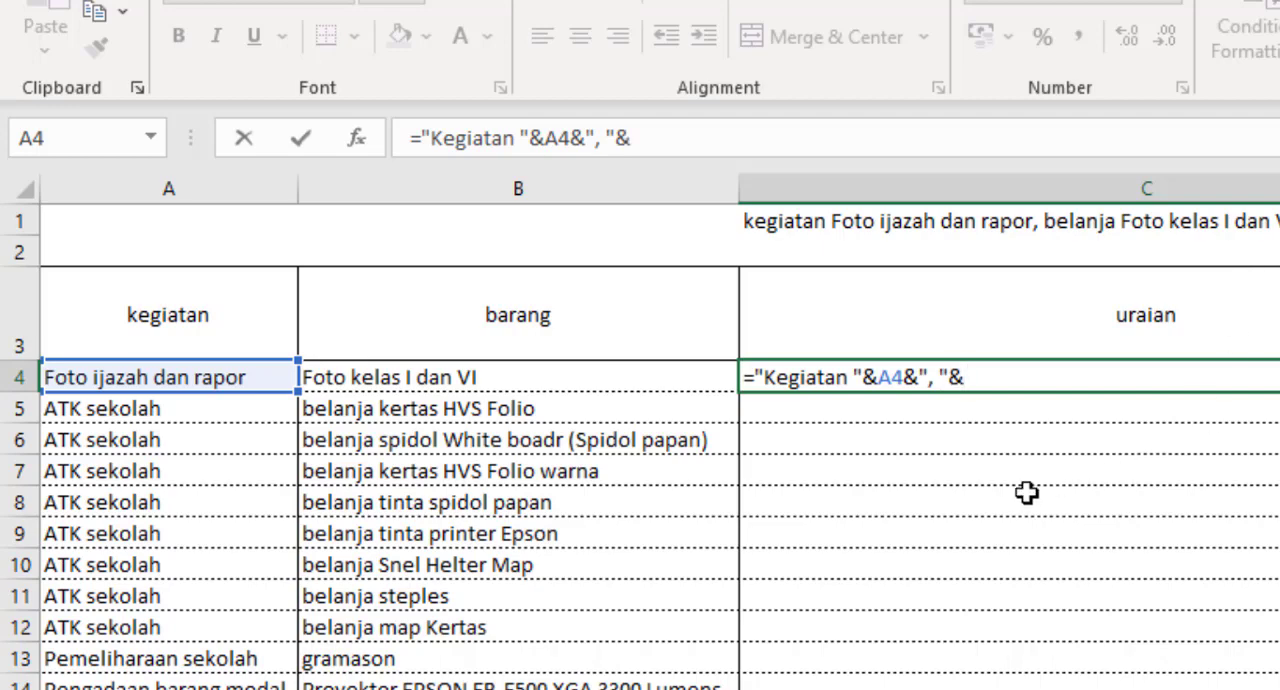
click(941, 378)
text(belanja)
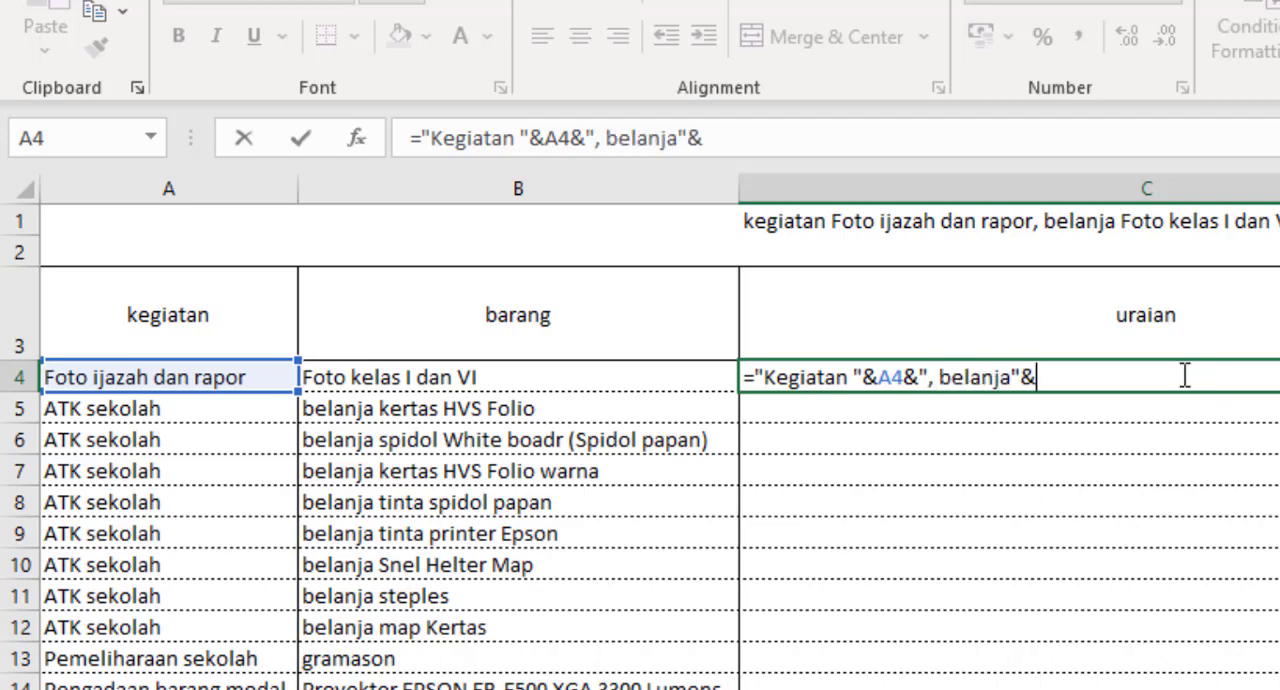
click(490, 380)
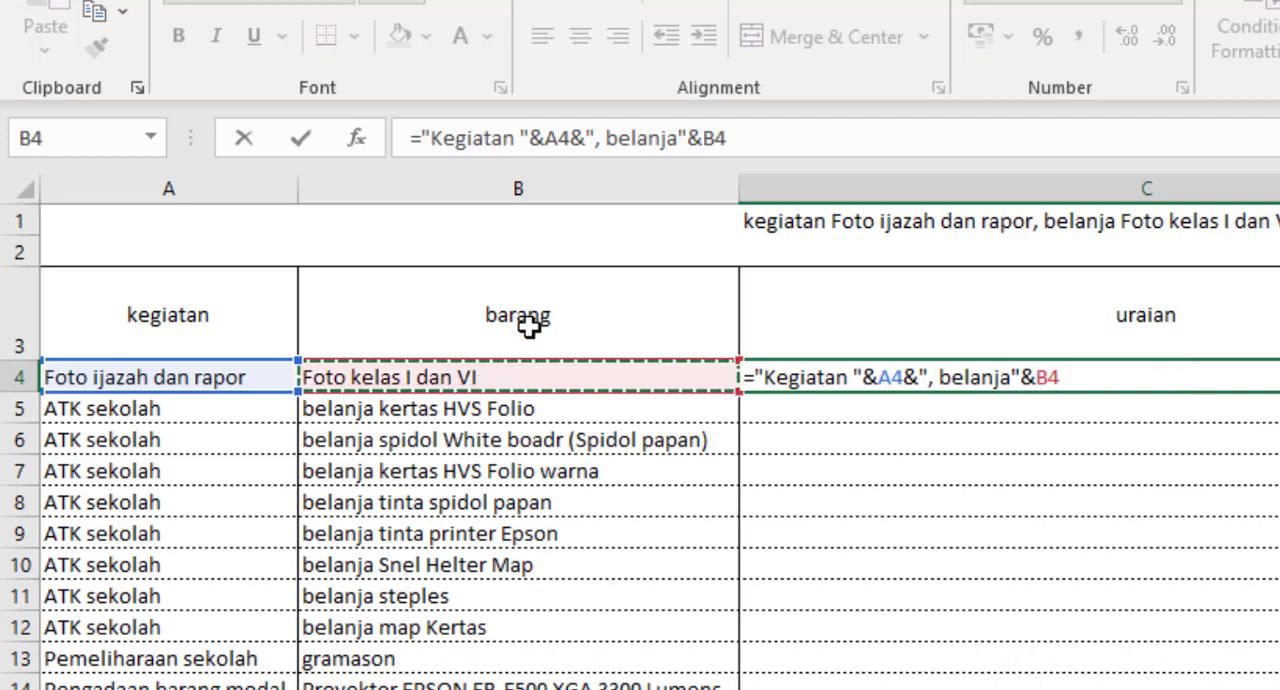
Step: Append a comma-and-space separator to the C4 formula with &", "&
text(&)
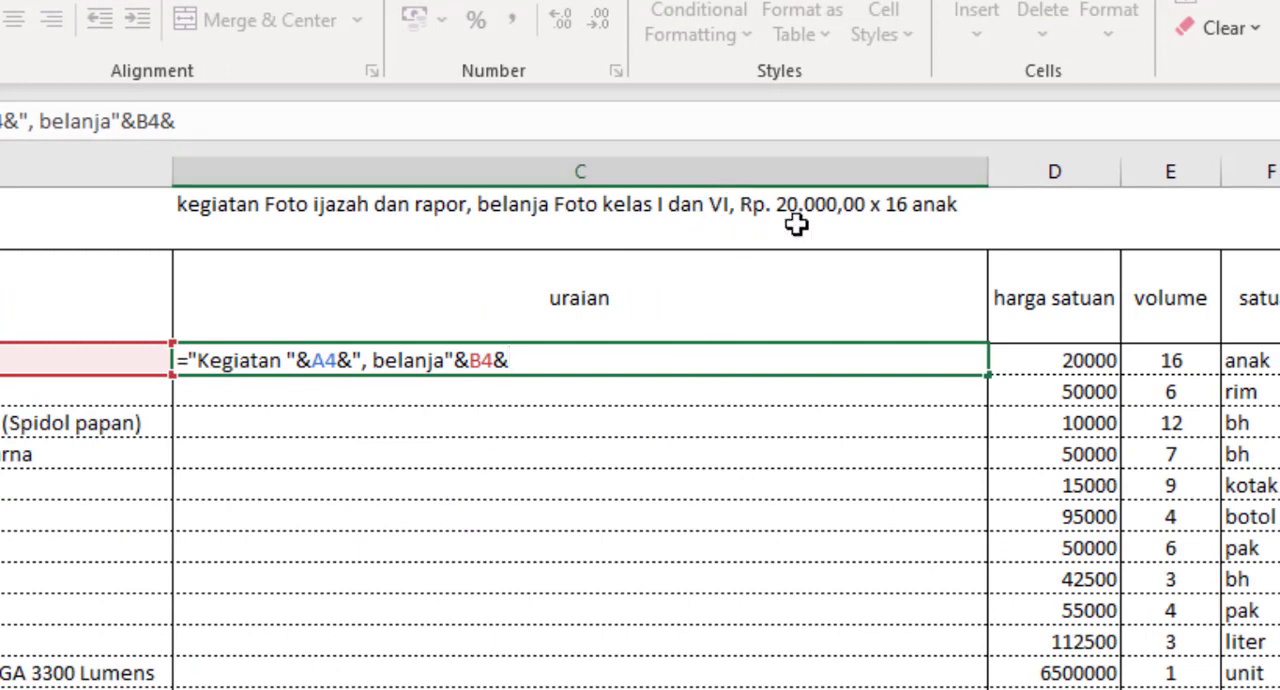
text(", "&)
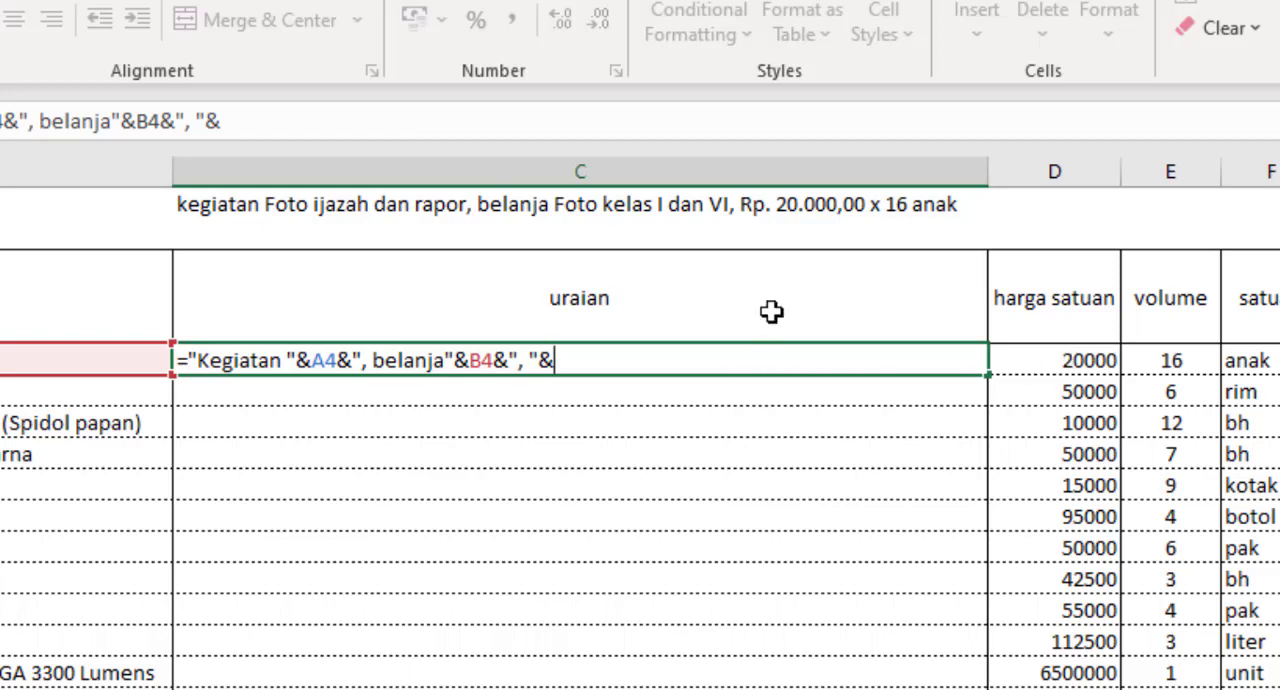
Step: Add the harga satuan to the C4 formula as rupiah text with TEXT(D4;"Rp. ###.###.###,00")
text(te)
key(Tab)
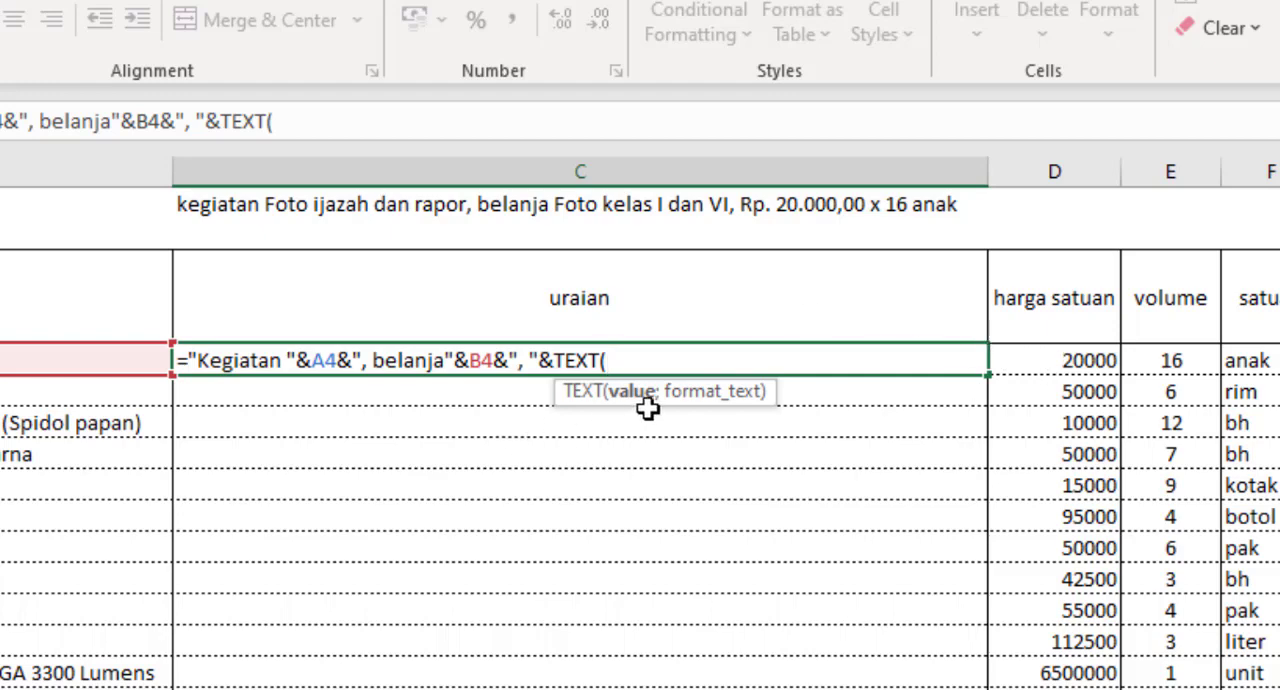
click(1068, 363)
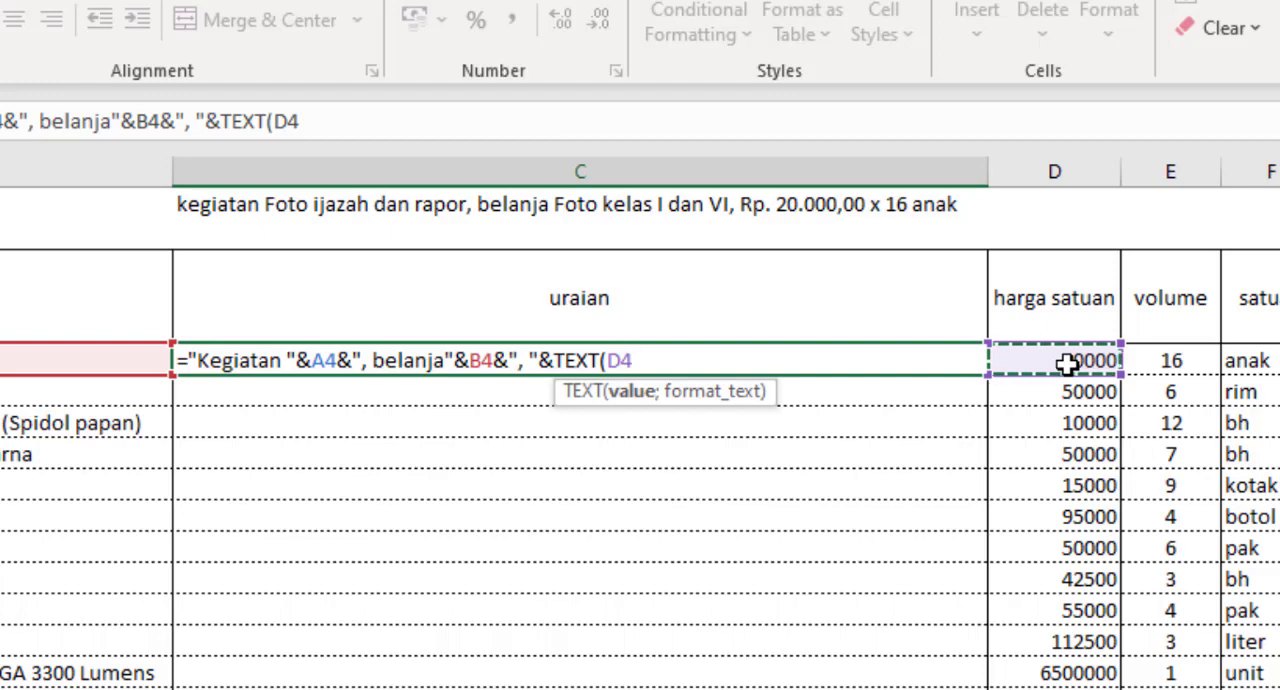
text(;)
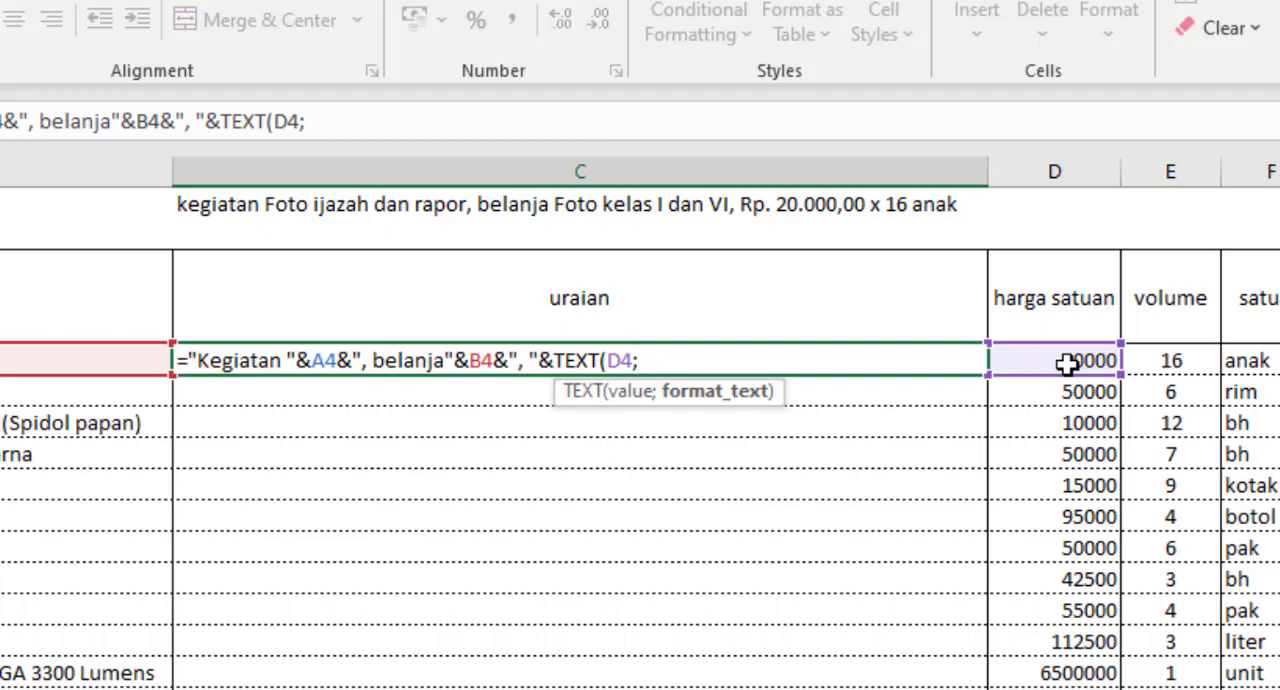
text("Rp)
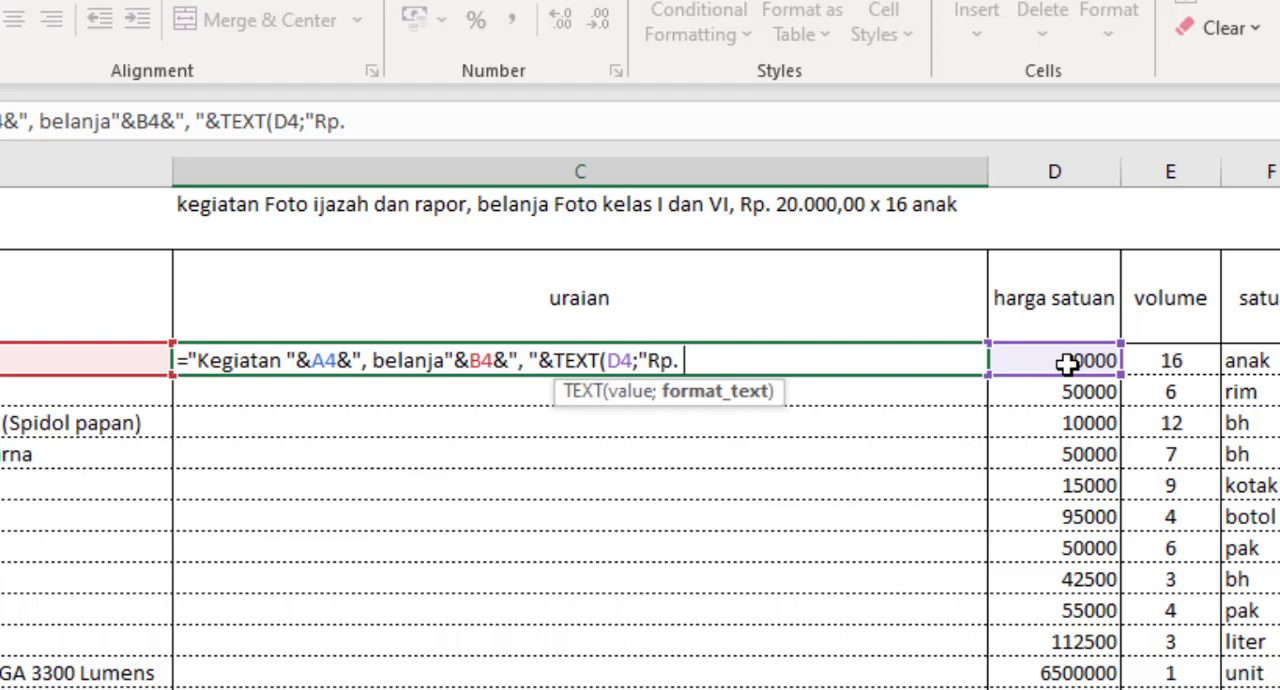
text(. ###)
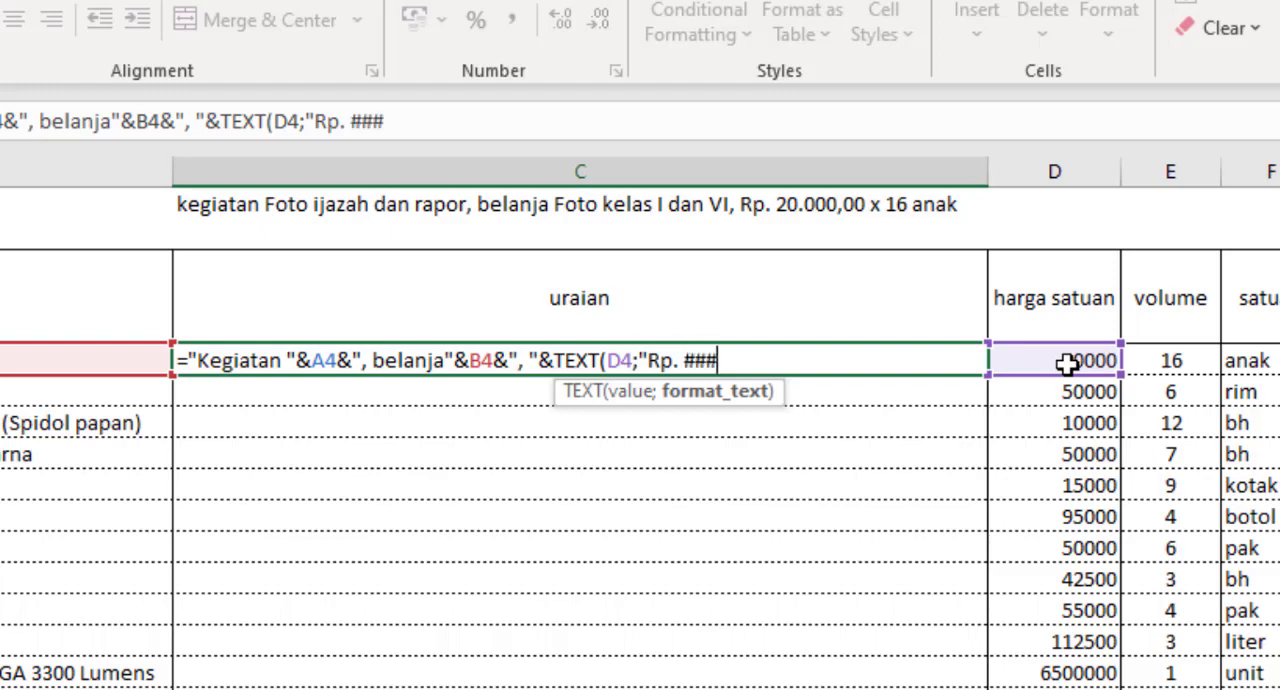
text(.###)
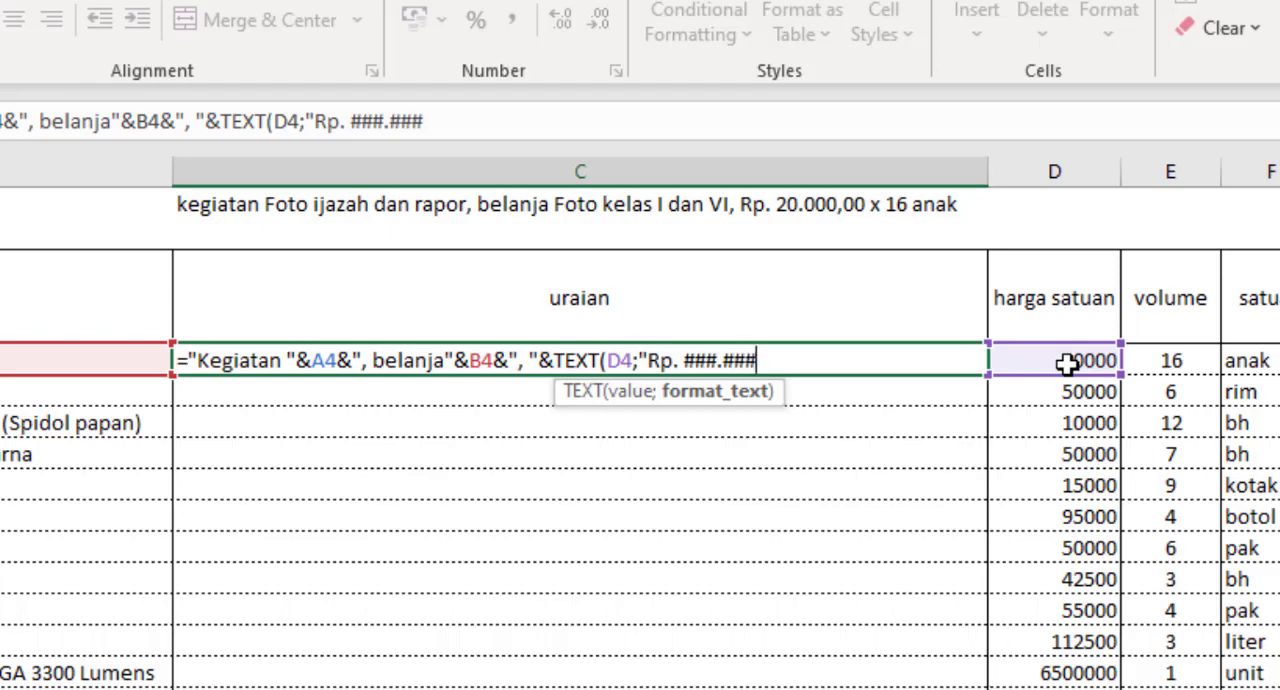
text(.###,)
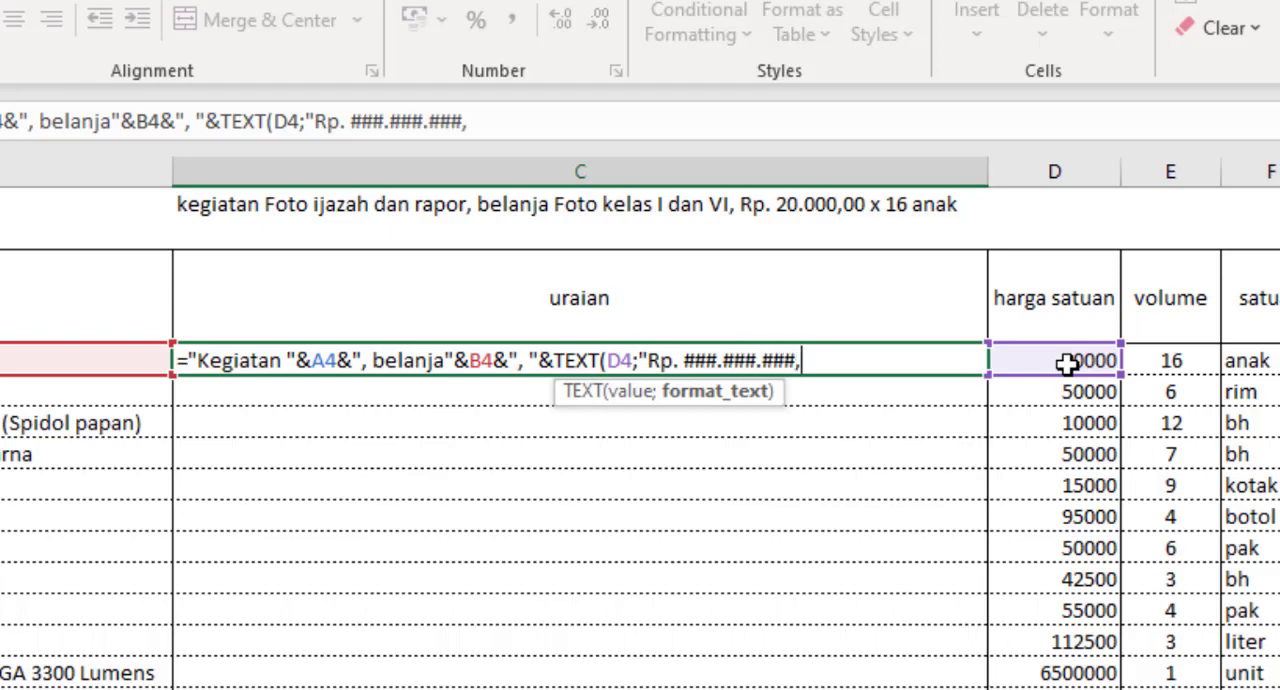
text(00)
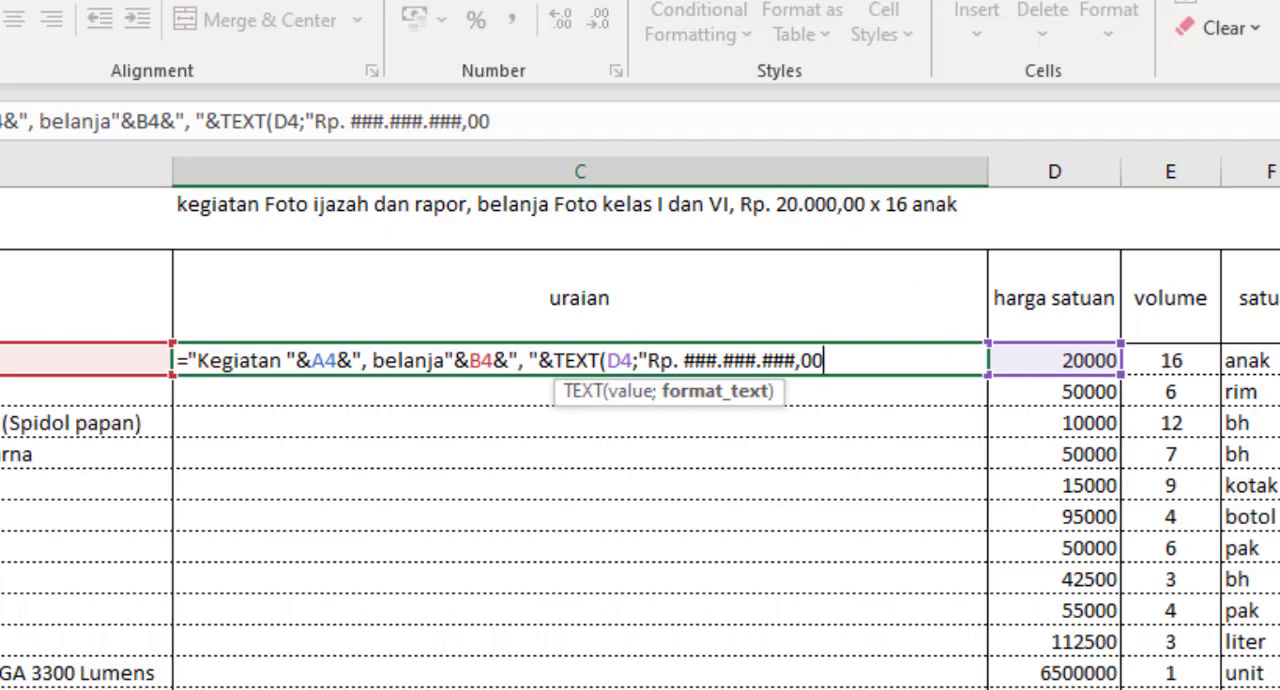
text(")
click(623, 395)
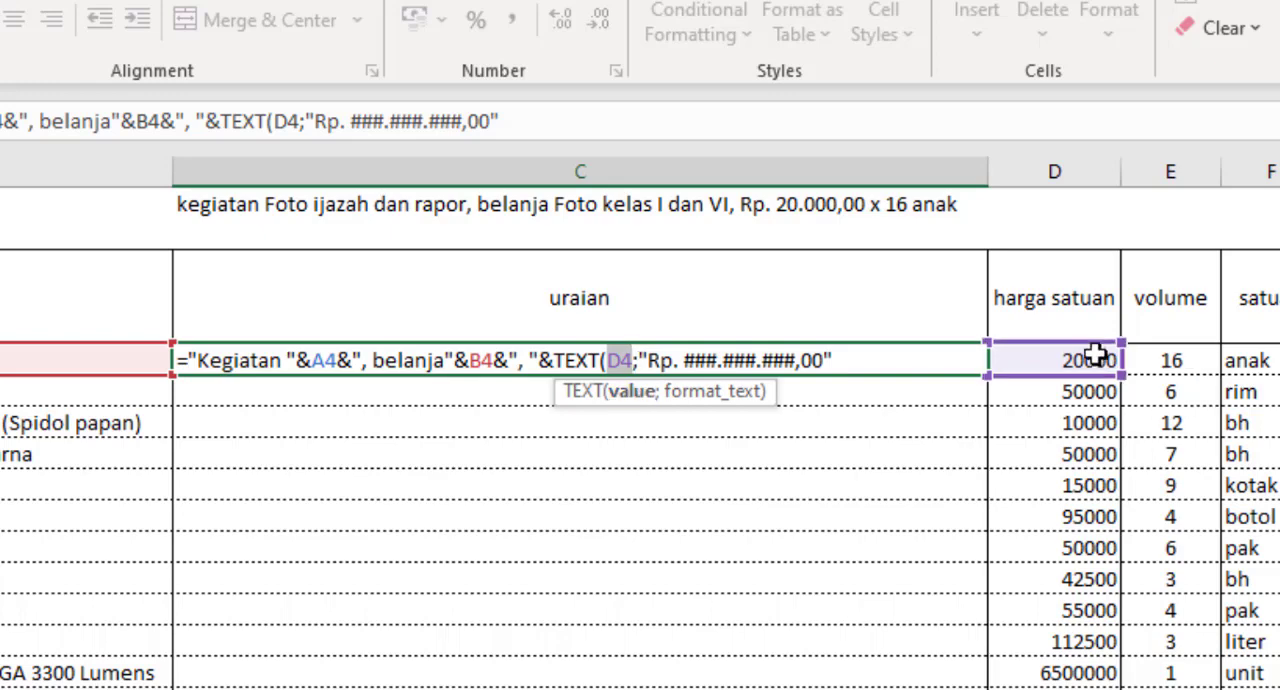
click(849, 361)
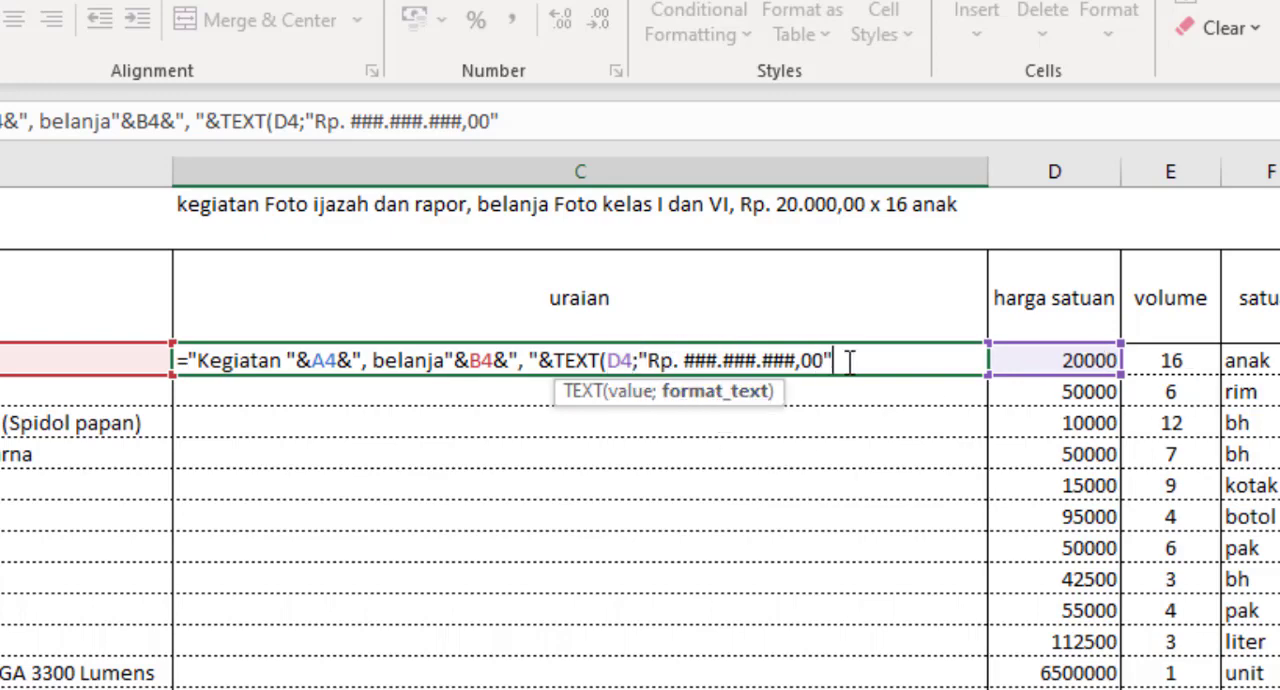
text())
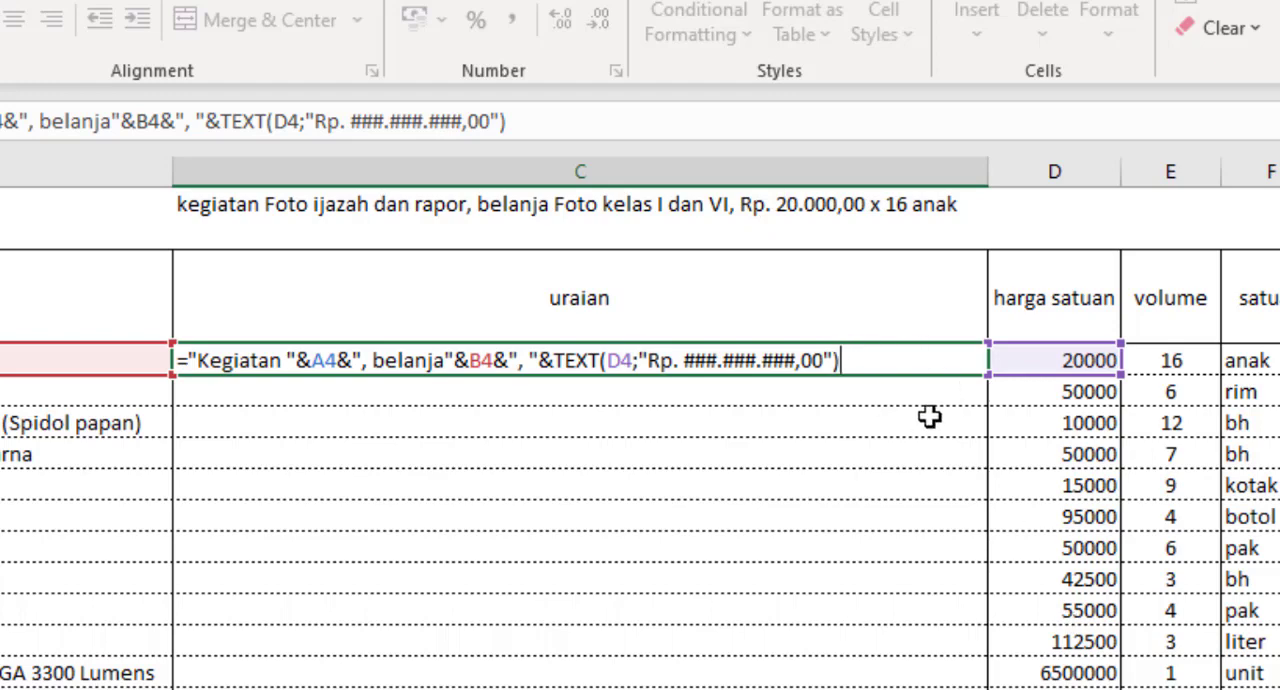
Step: Append the multiplication sign, the volume cell and a trailing space to the C4 formula with &" x "&E4&" "
text(&" x)
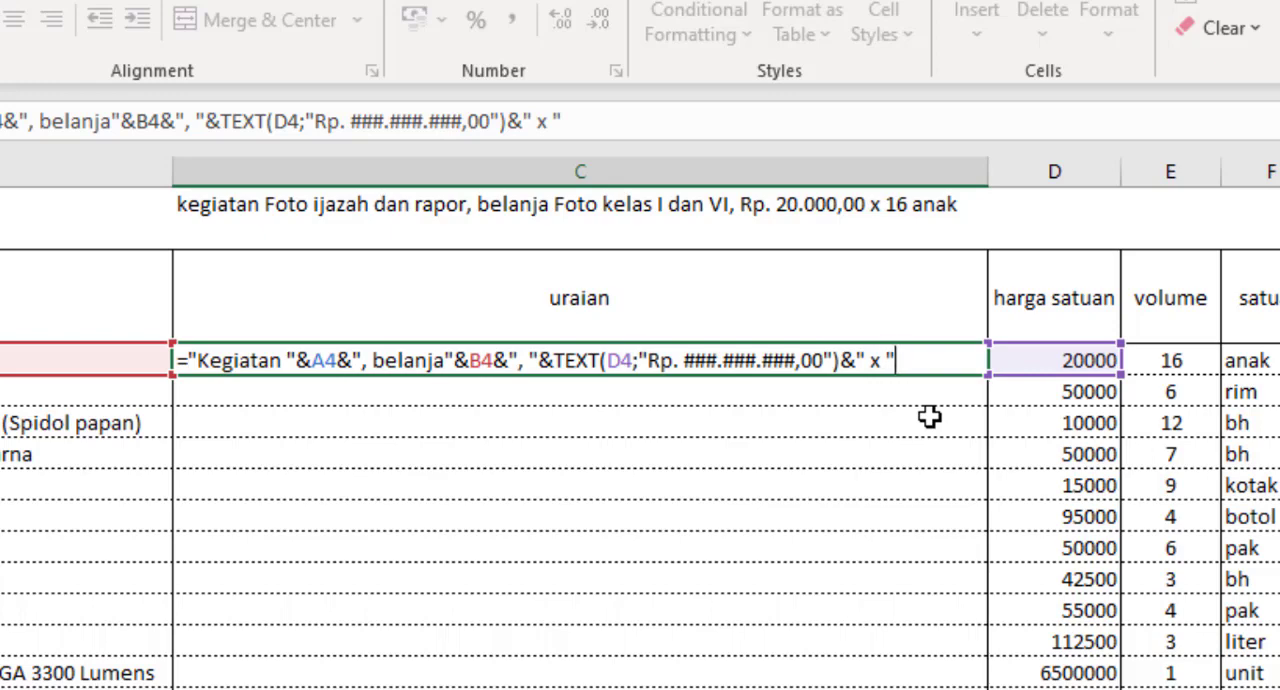
text( "&)
click(1167, 355)
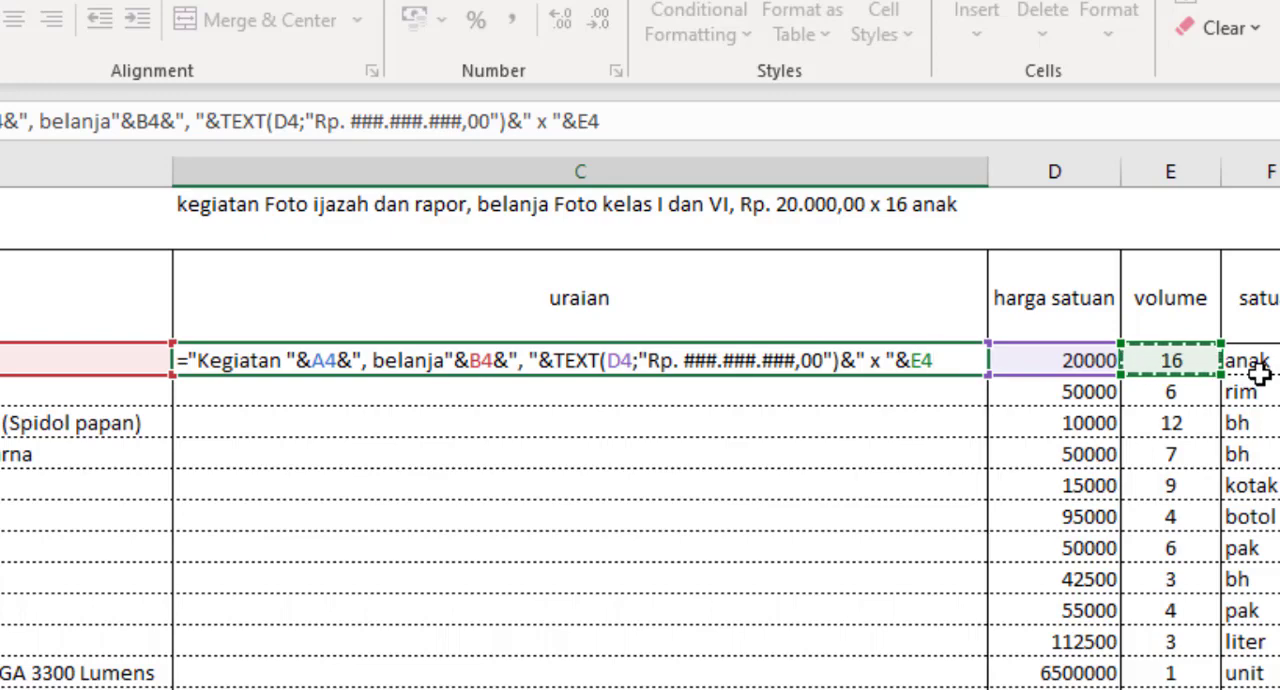
text(&")
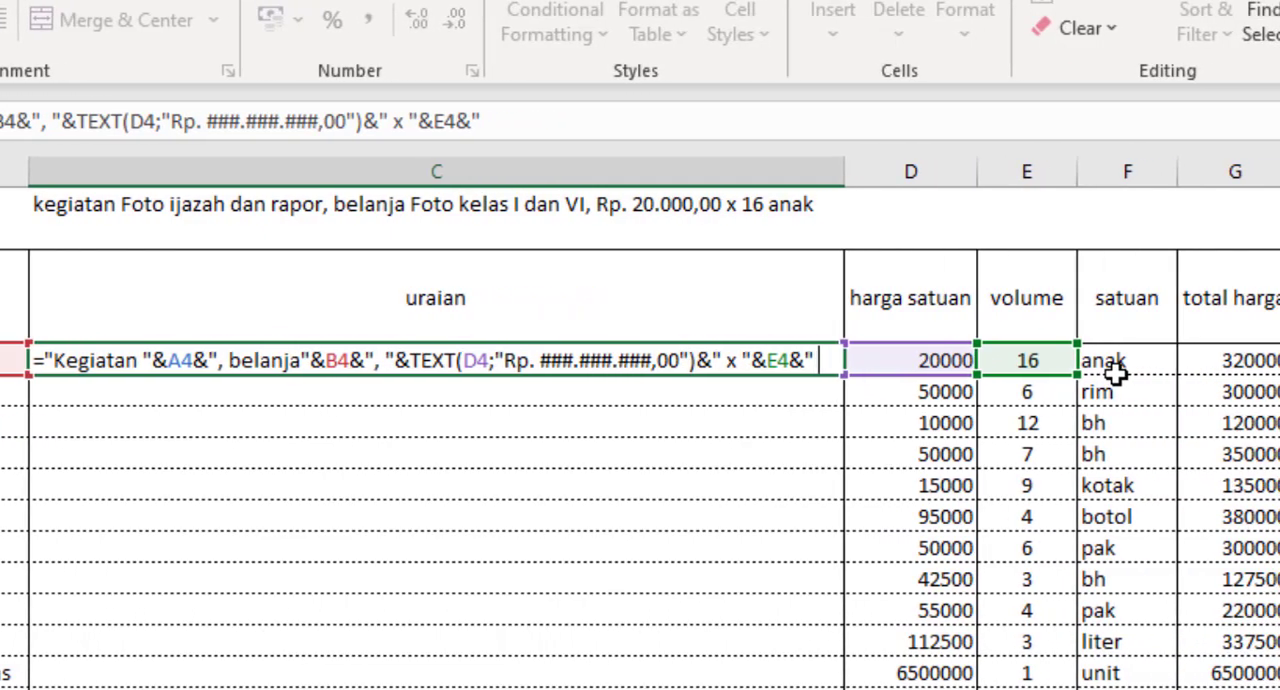
text( ")
click(1120, 368)
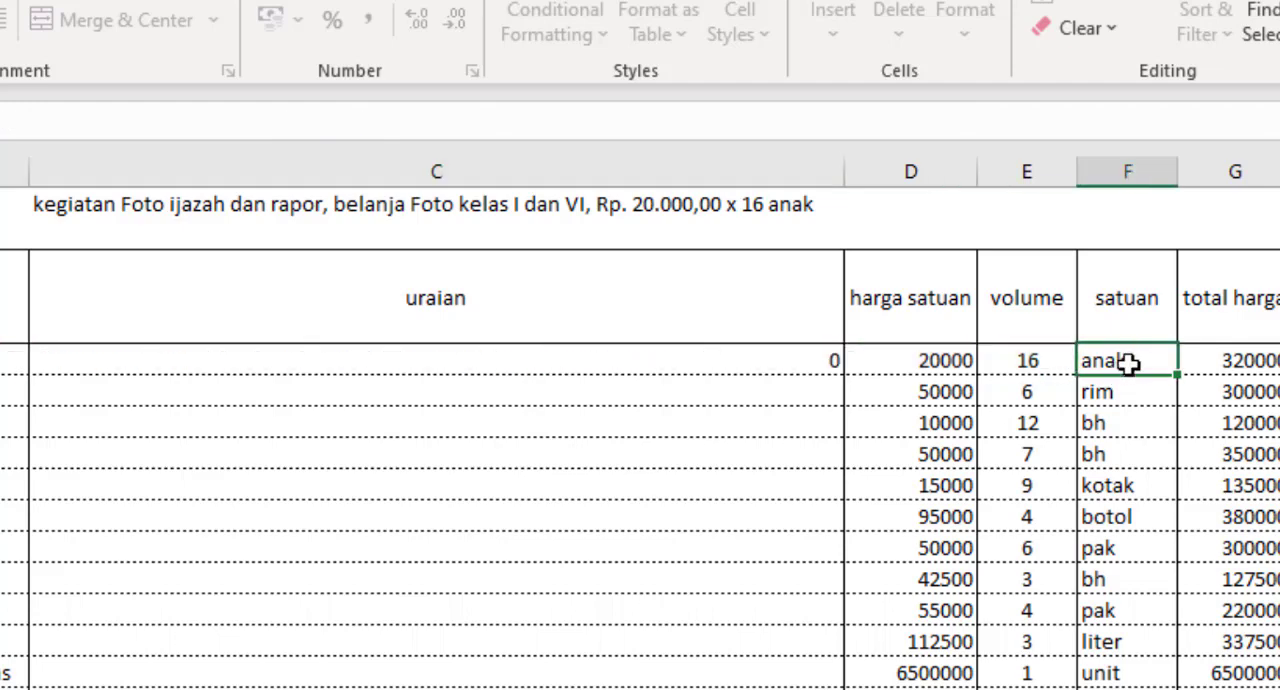
Step: Reopen the C4 formula and finish it with the satuan cell by adding &F4
click(780, 365)
click(543, 120)
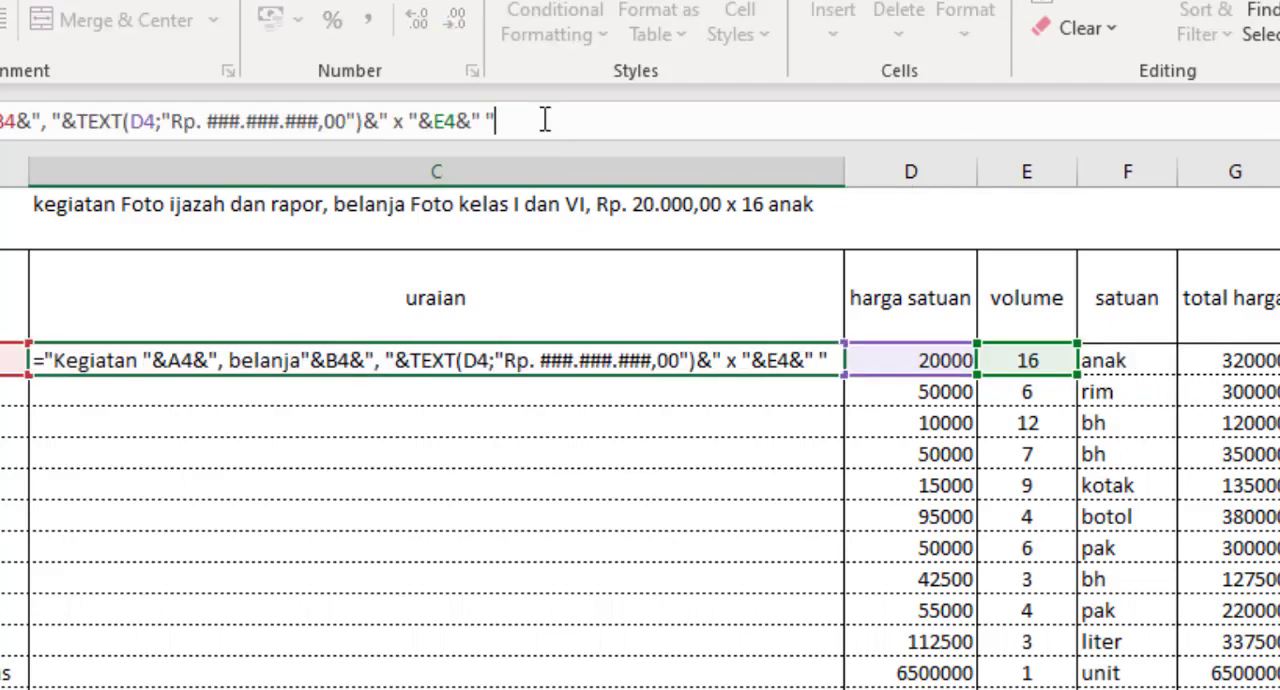
click(545, 155)
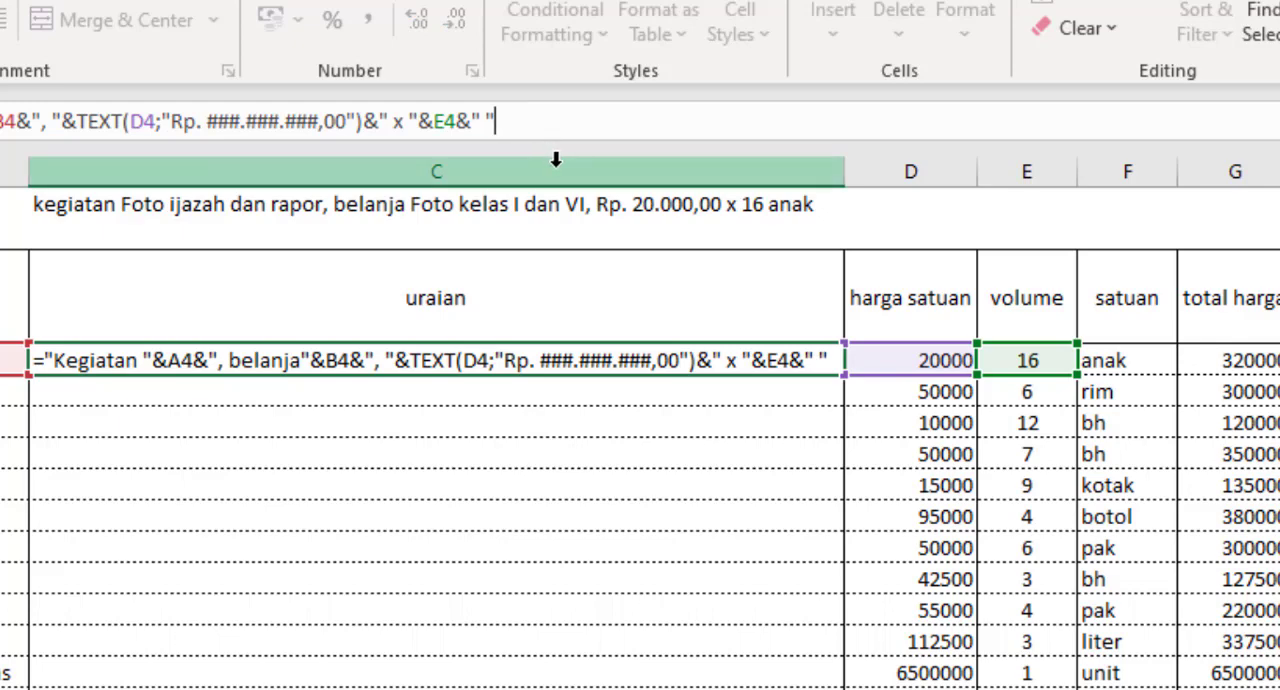
text(&)
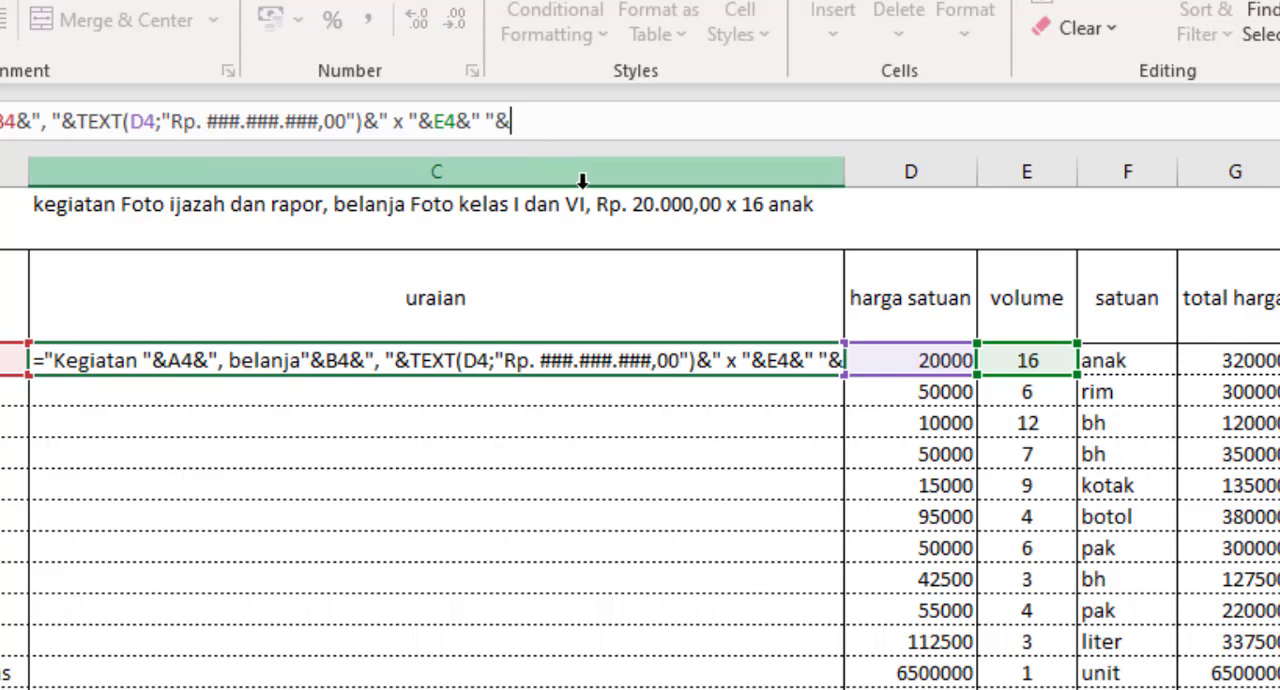
click(1128, 365)
key(Return)
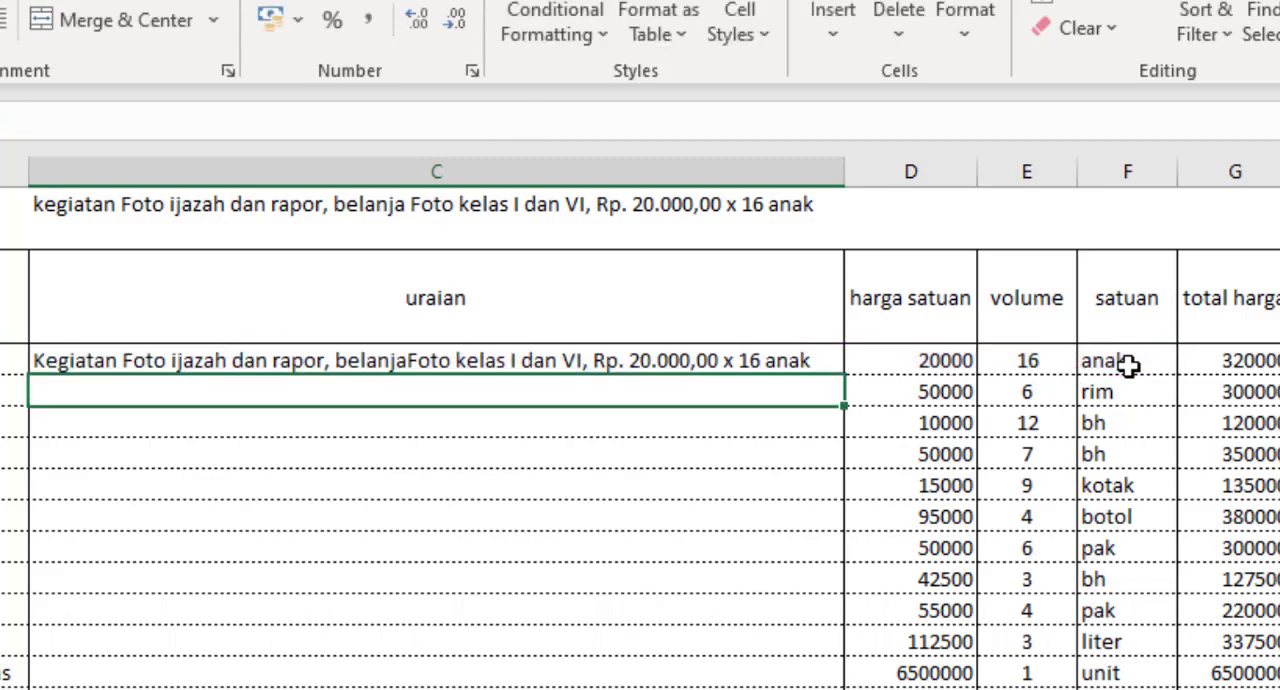
Step: Review the cell references and text parts of the finished uraian formula in C4
key(Up)
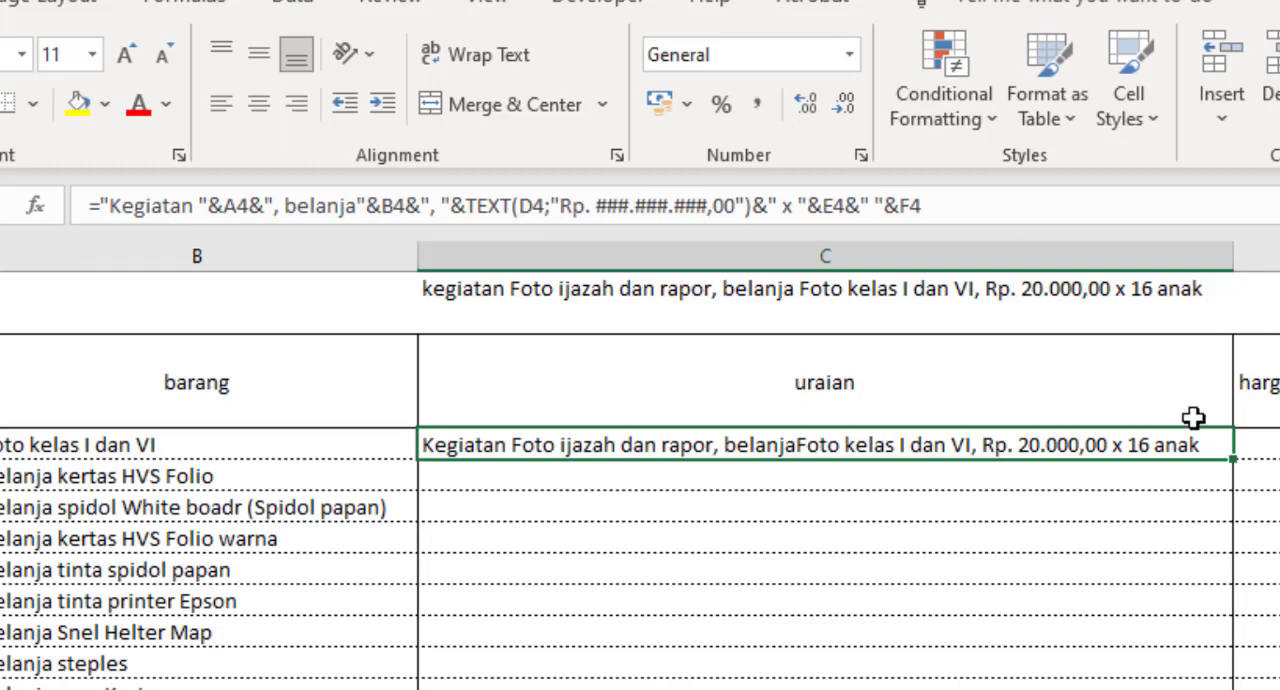
click(1043, 206)
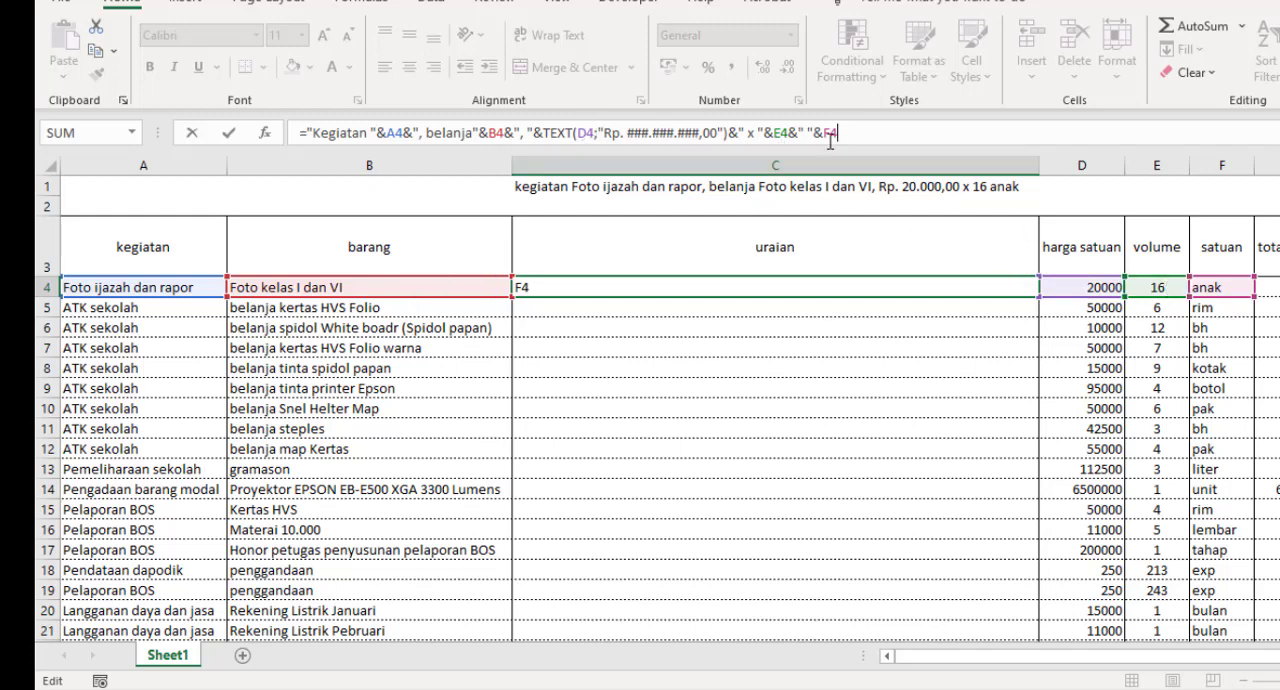
key(Return)
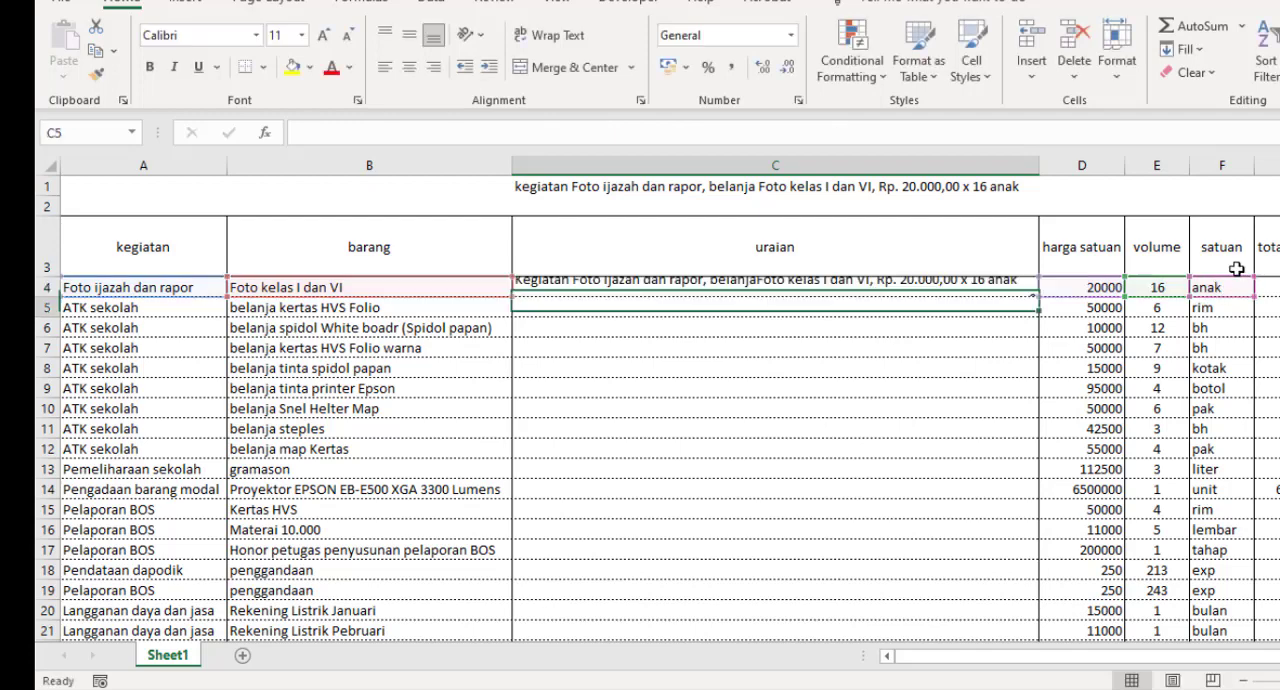
click(1010, 288)
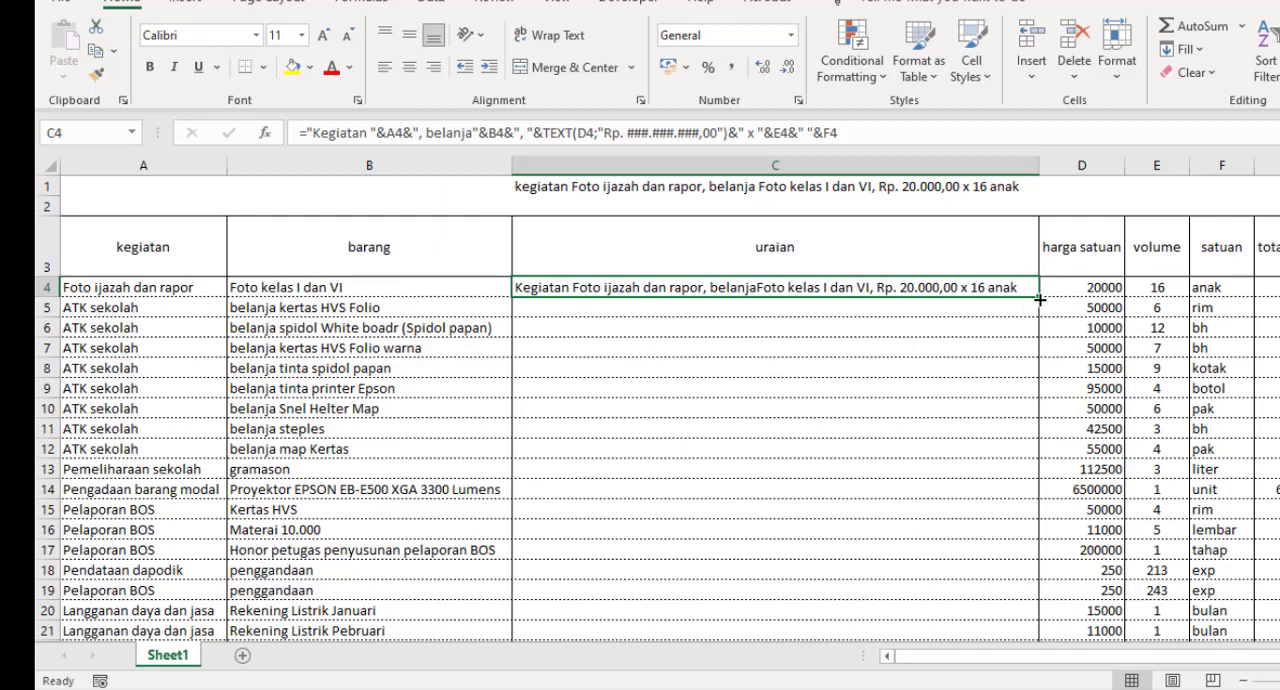
Step: Fill the C4 formula down the uraian column through C27 and auto-fit the width of column C
drag(1040, 298, 868, 540)
scroll(868, 540, up, 3)
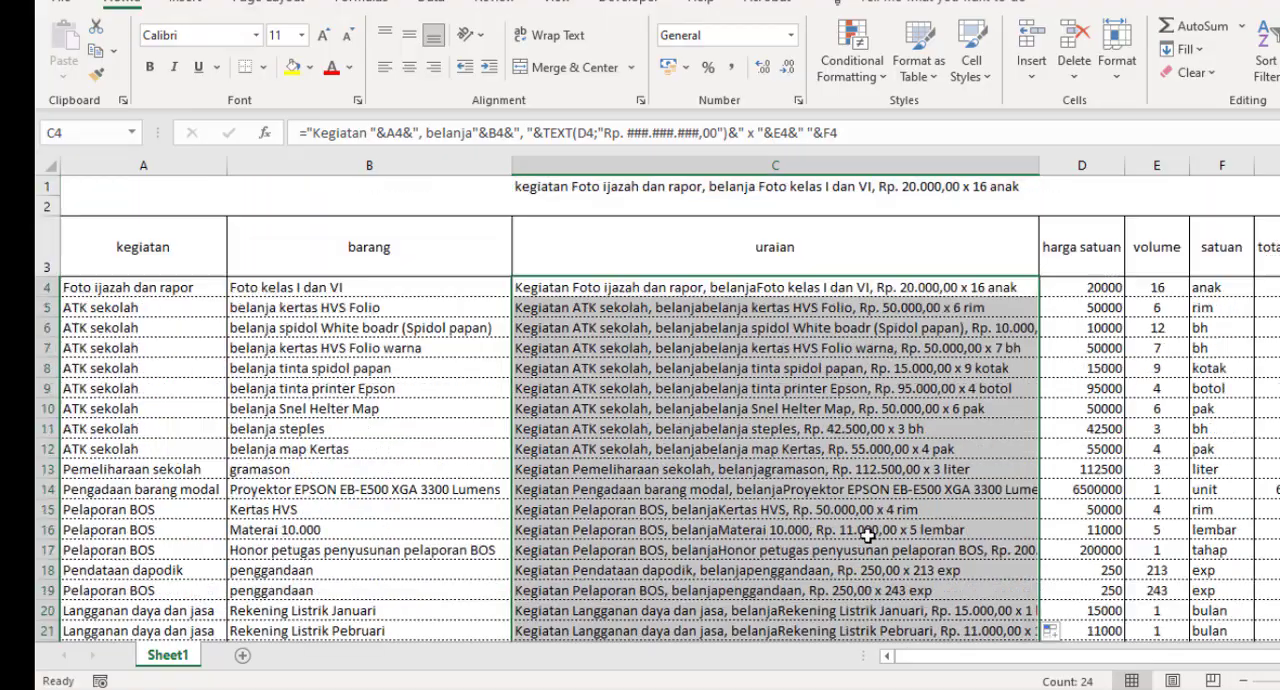
double_click(1040, 165)
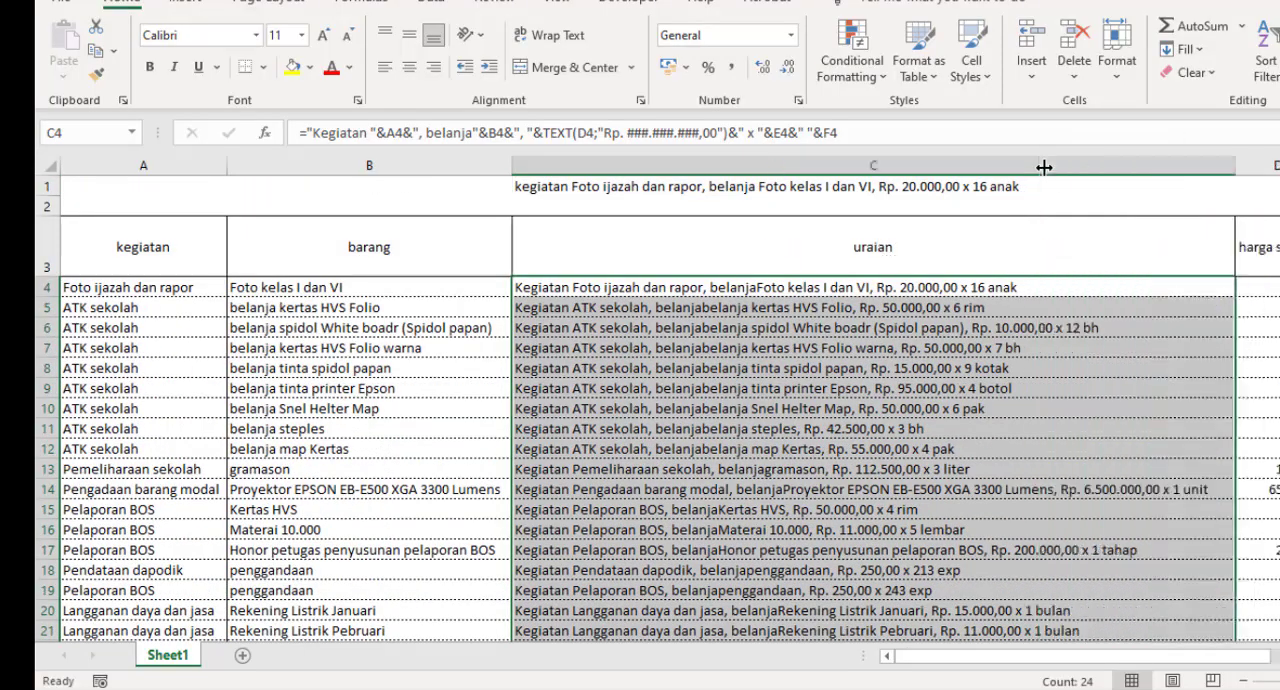
Step: Examine the wording, spacing and row references of the generated uraian texts from row 4 to row 27
scroll(973, 388, down, 2)
click(966, 389)
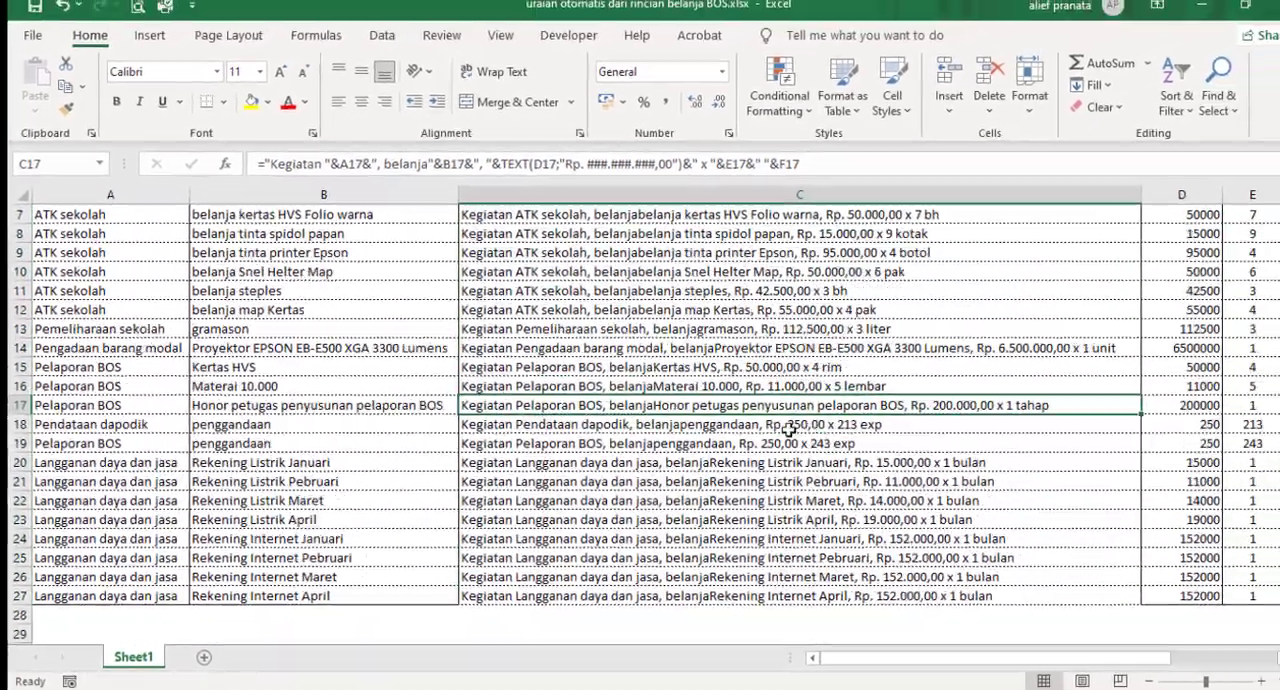
scroll(830, 403, up, 2)
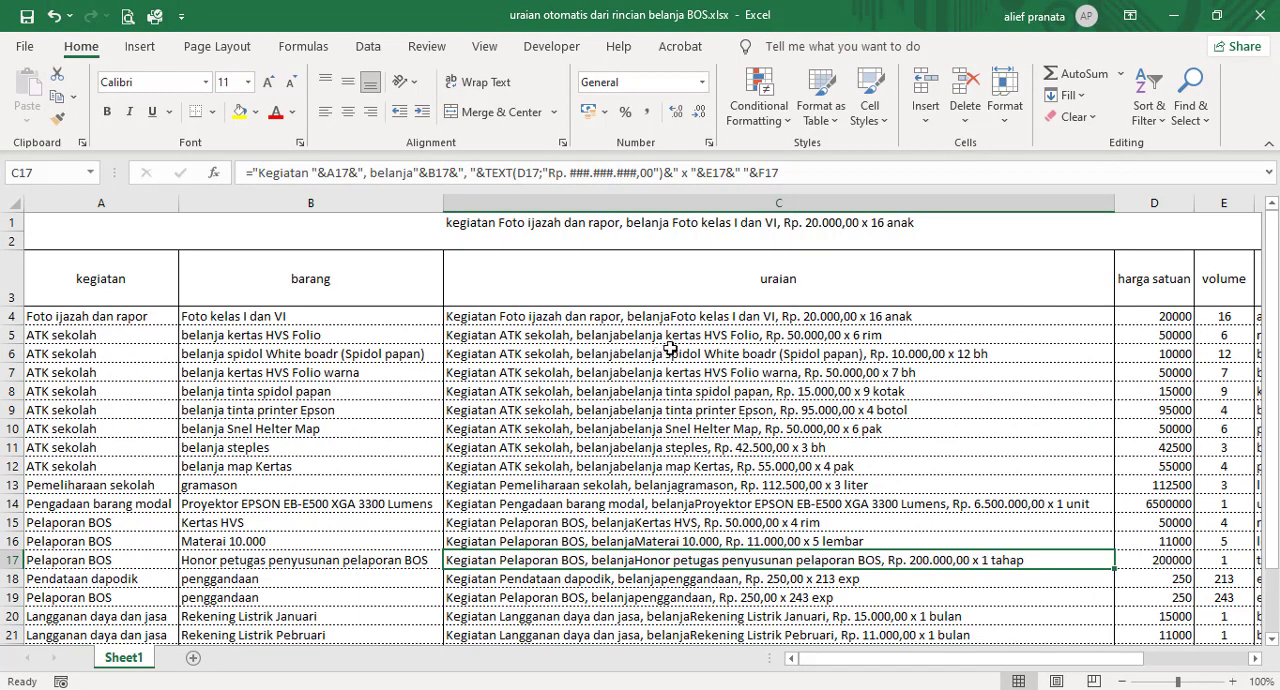
click(838, 354)
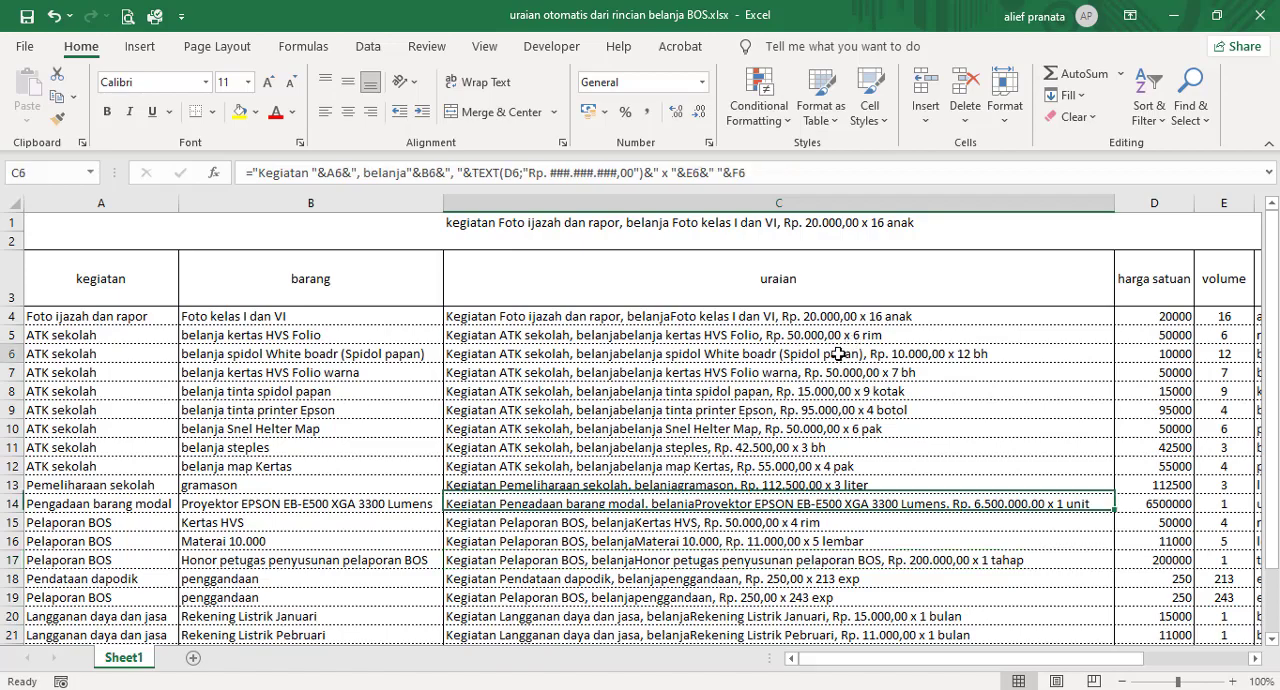
scroll(790, 398, down, 1)
click(790, 404)
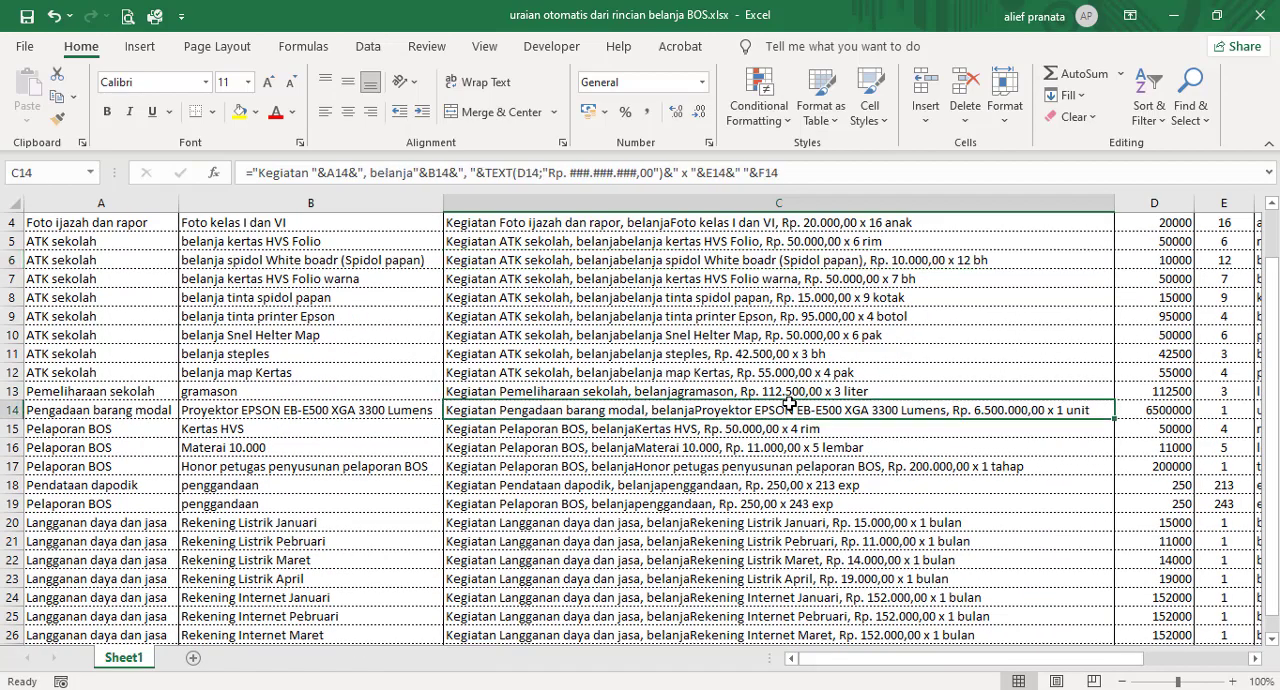
click(660, 318)
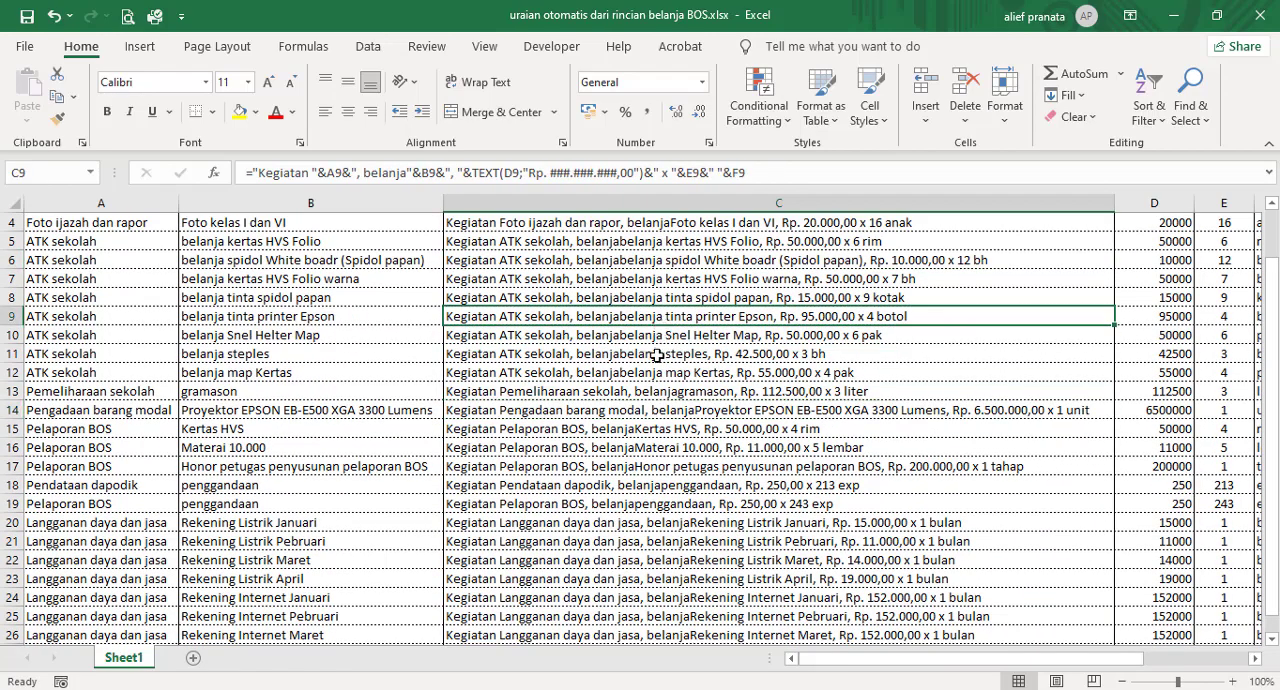
scroll(656, 355, down, 2)
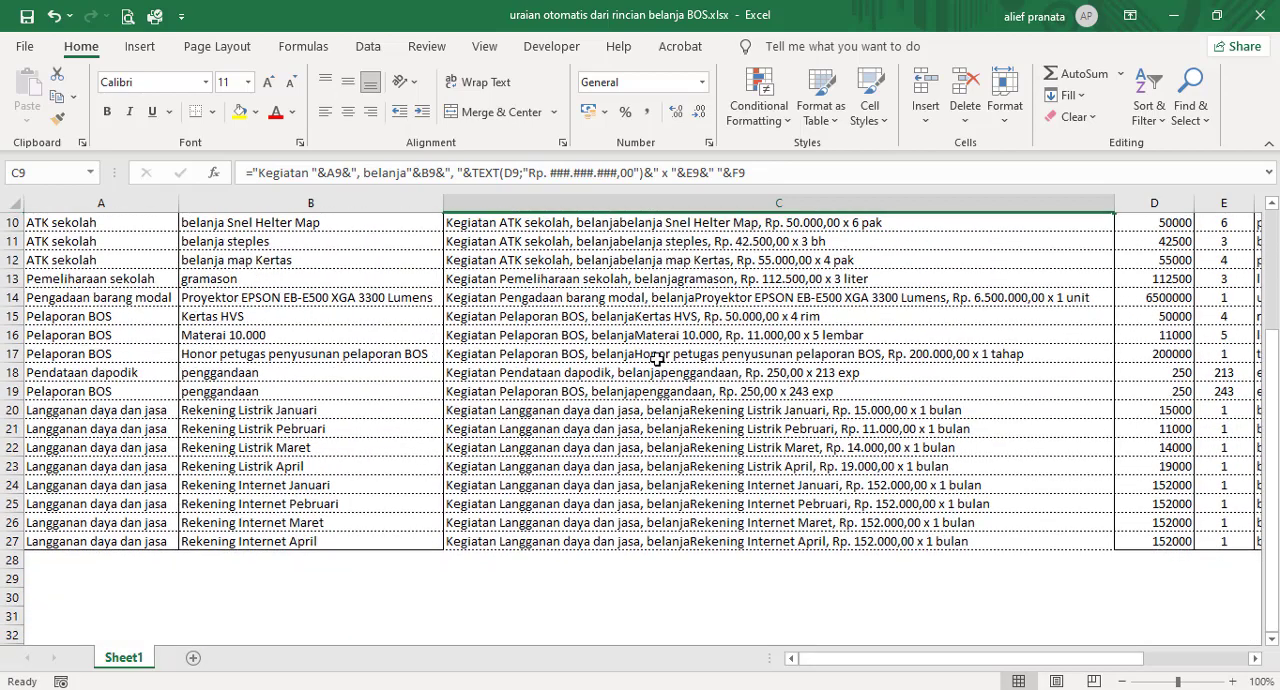
scroll(656, 355, up, 2)
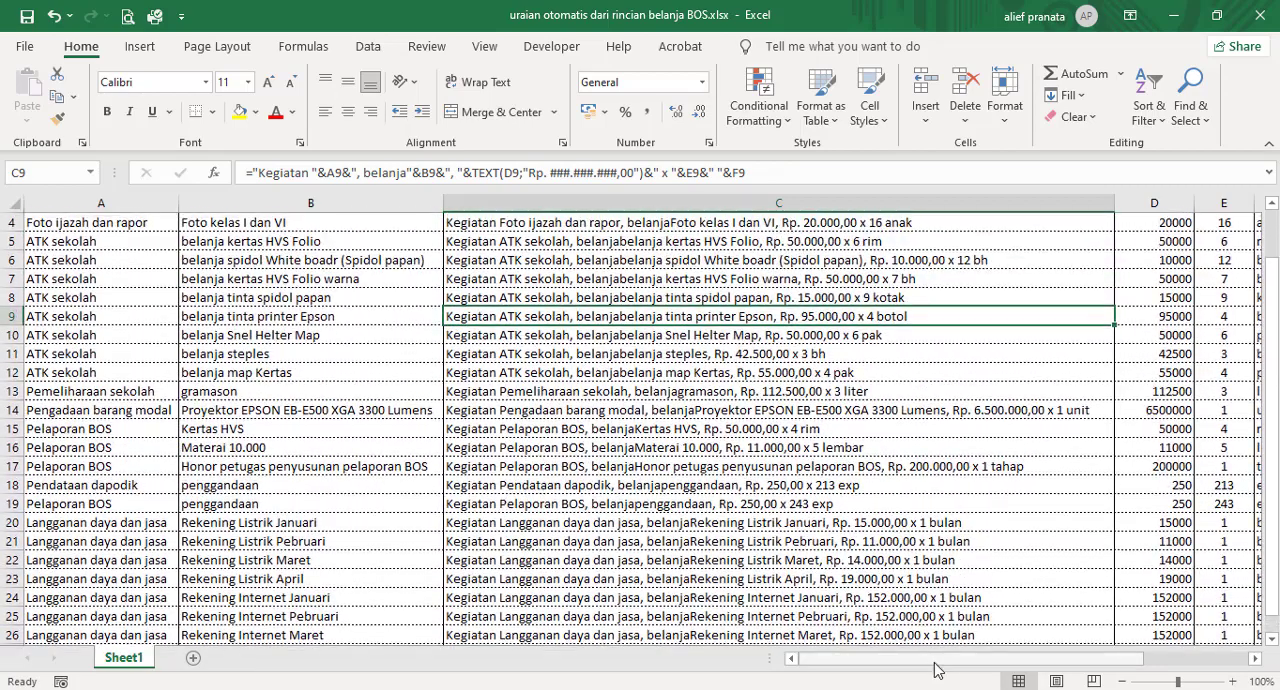
click(276, 414)
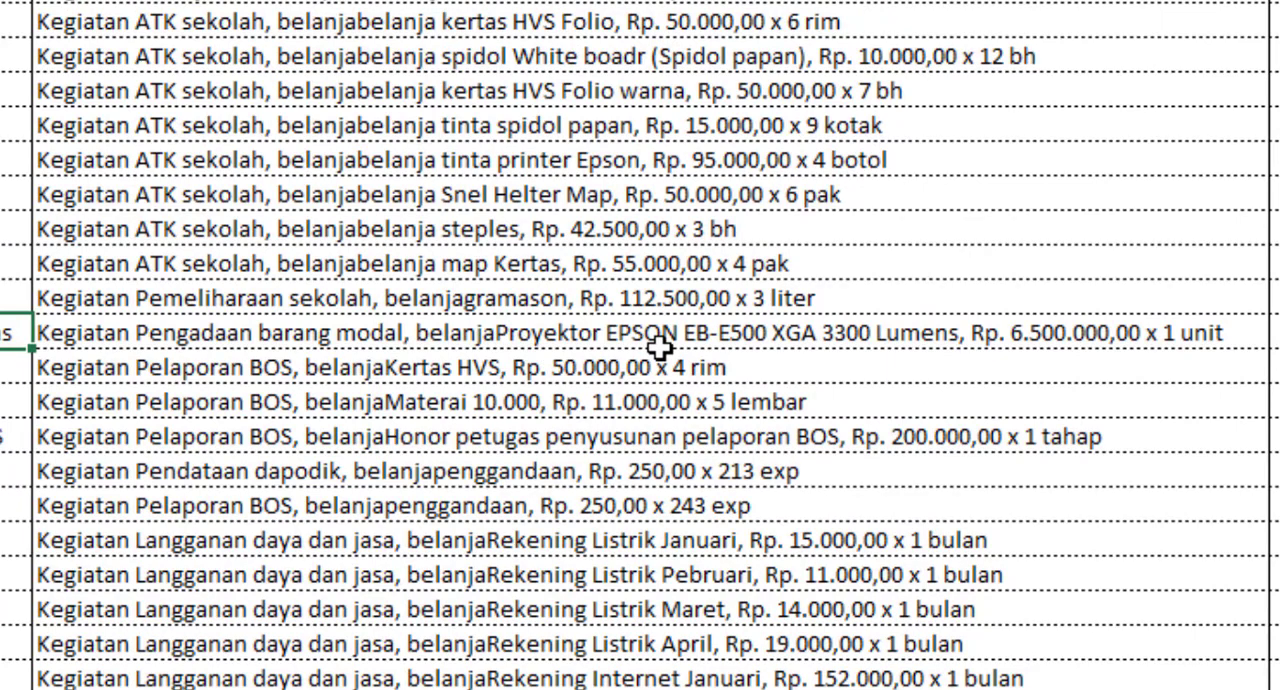
click(484, 339)
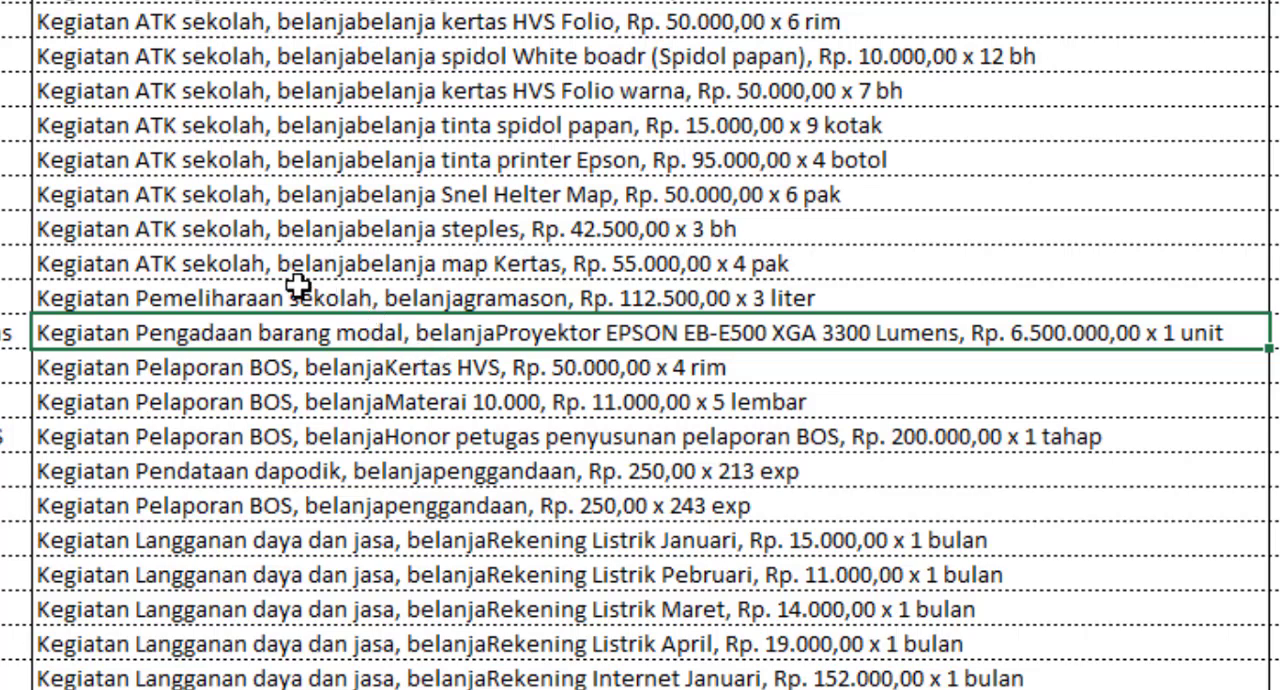
scroll(298, 287, up, 2)
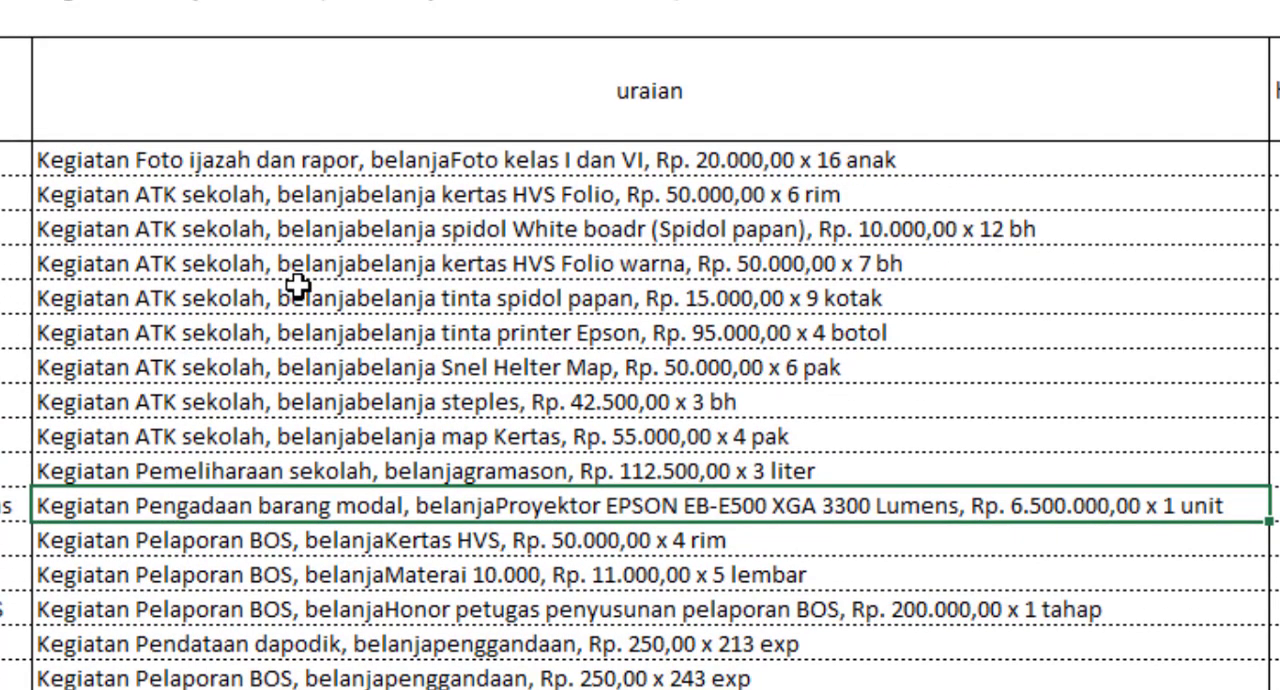
Step: Edit the C4 formula to add a space after the word belanja inside the quoted text before B4
click(416, 167)
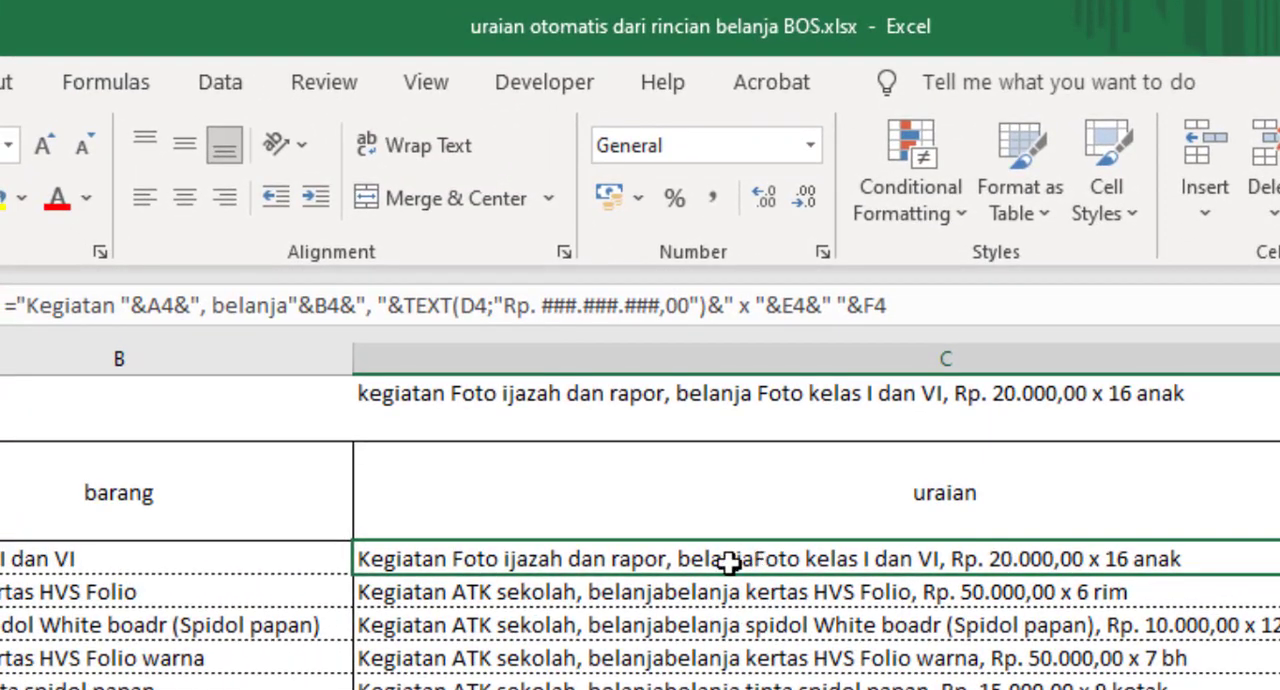
click(289, 305)
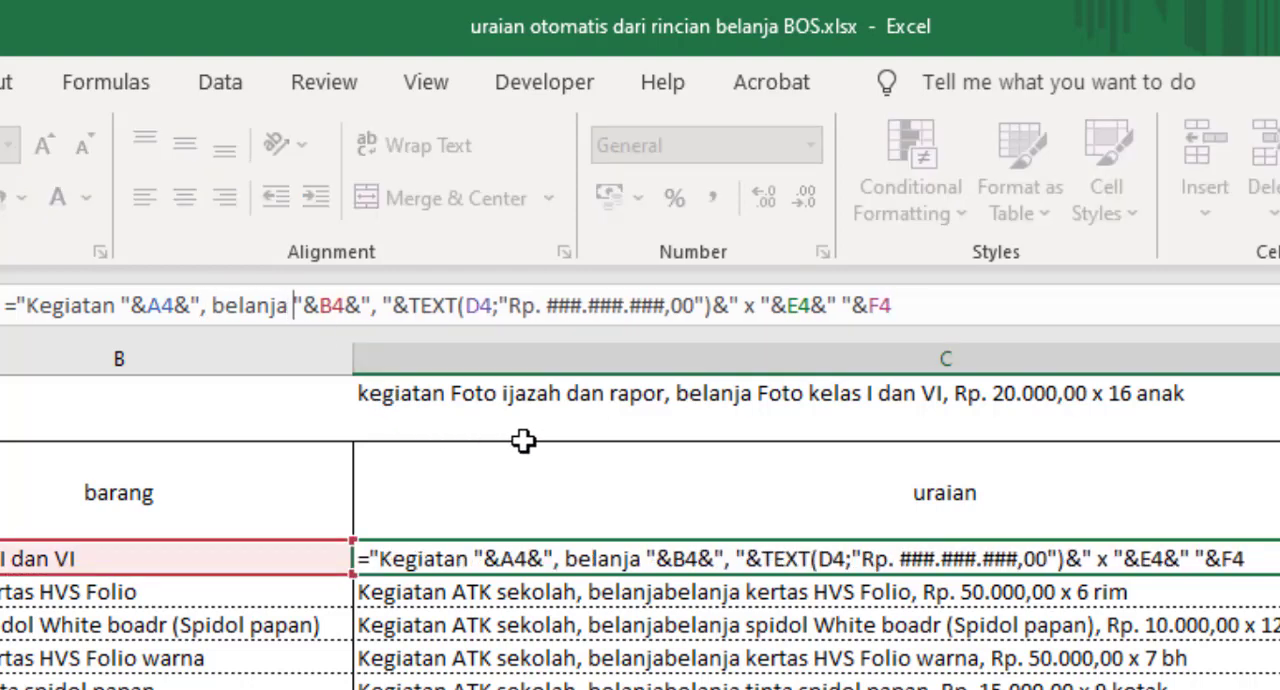
key(Return)
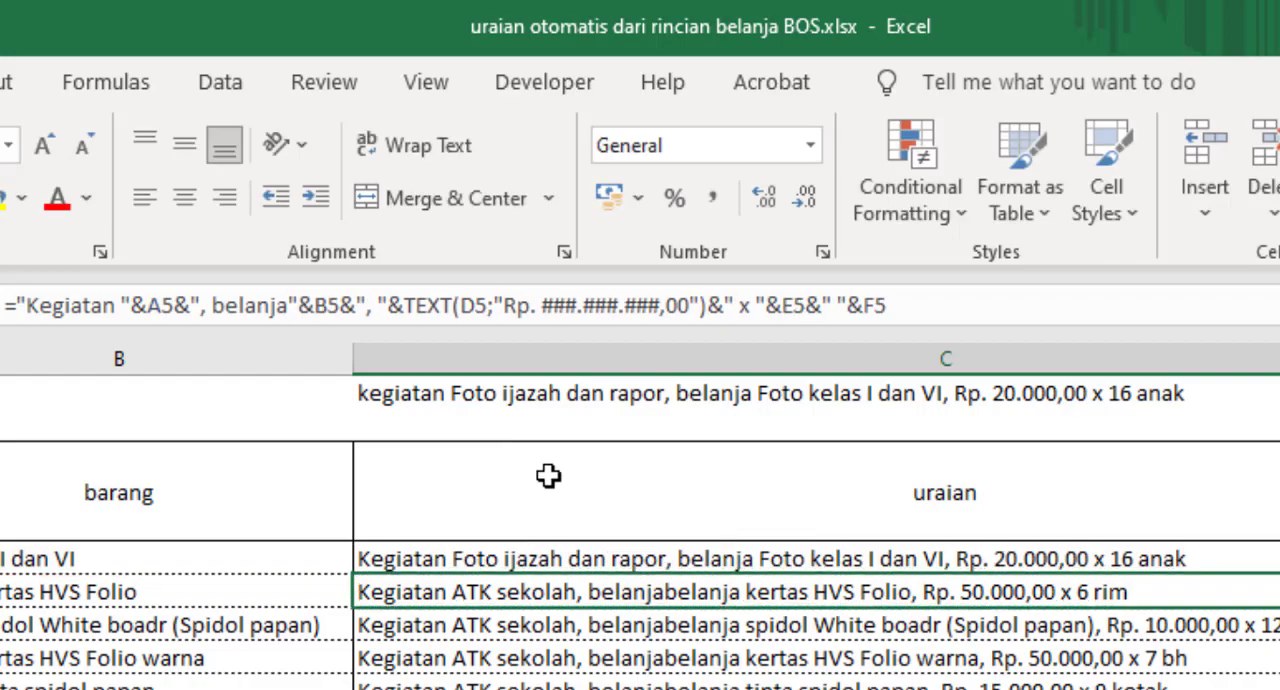
Step: Fill the corrected C4 formula down the uraian column through C27 and check the refreshed descriptions
click(680, 550)
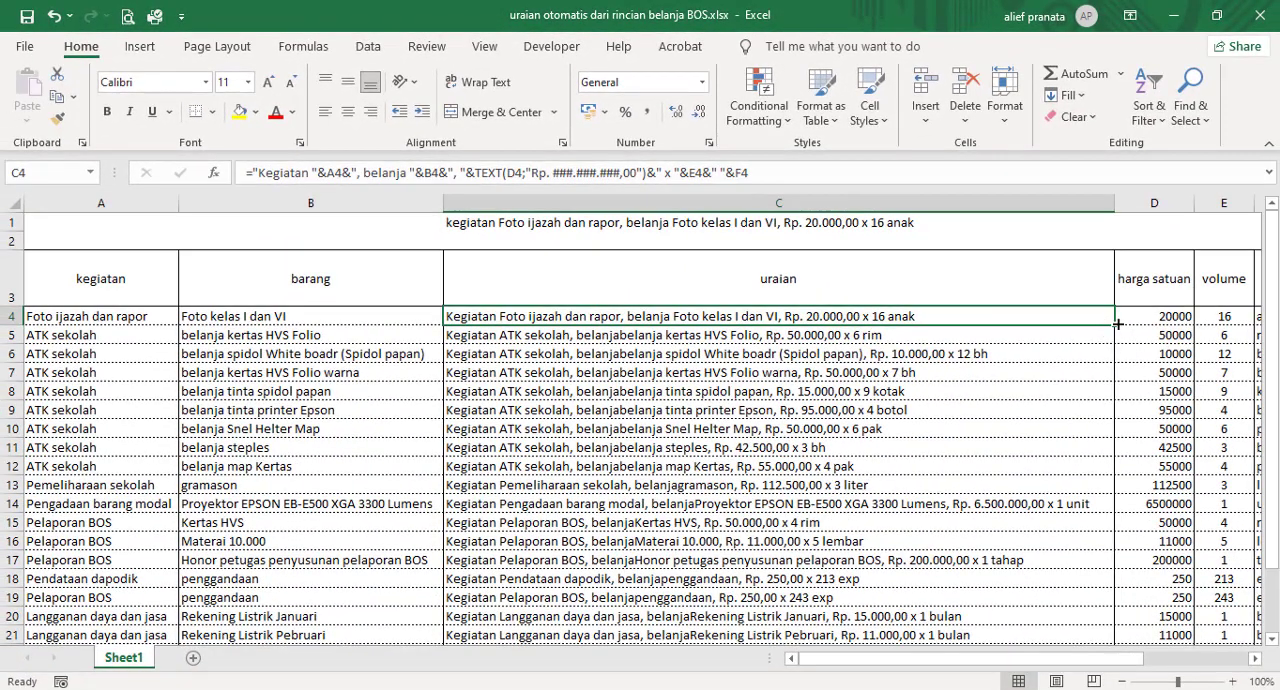
double_click(1118, 323)
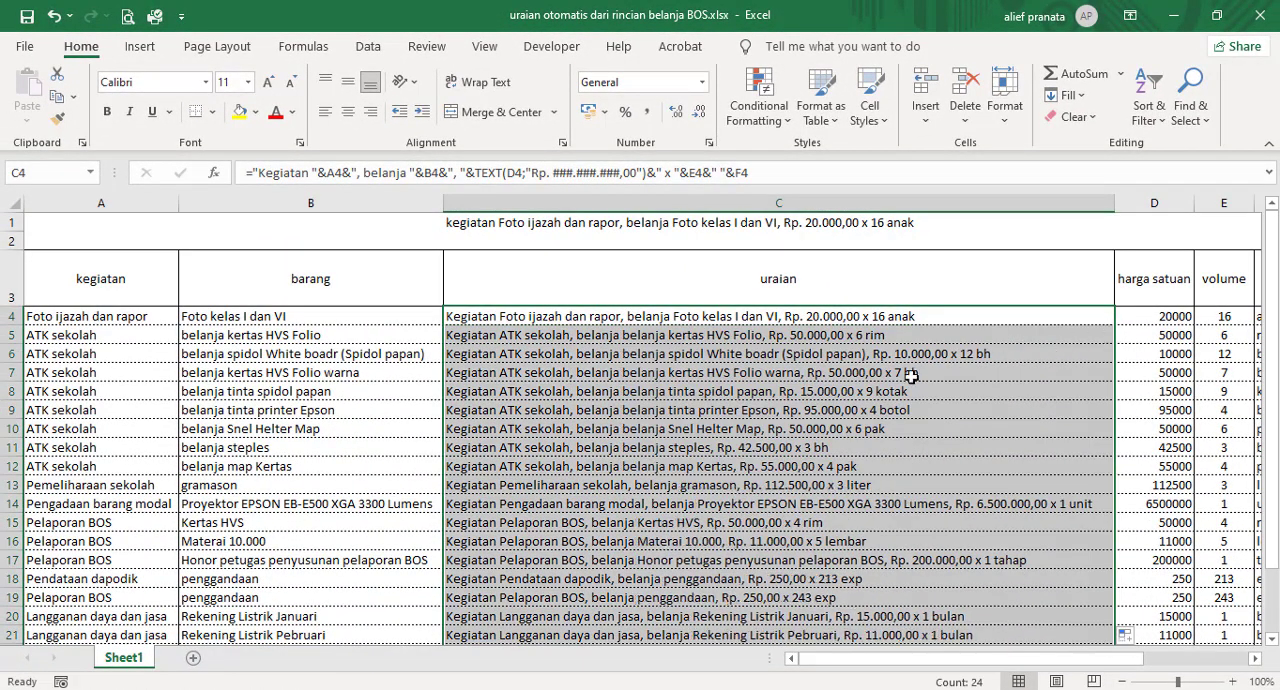
scroll(711, 430, down, 1)
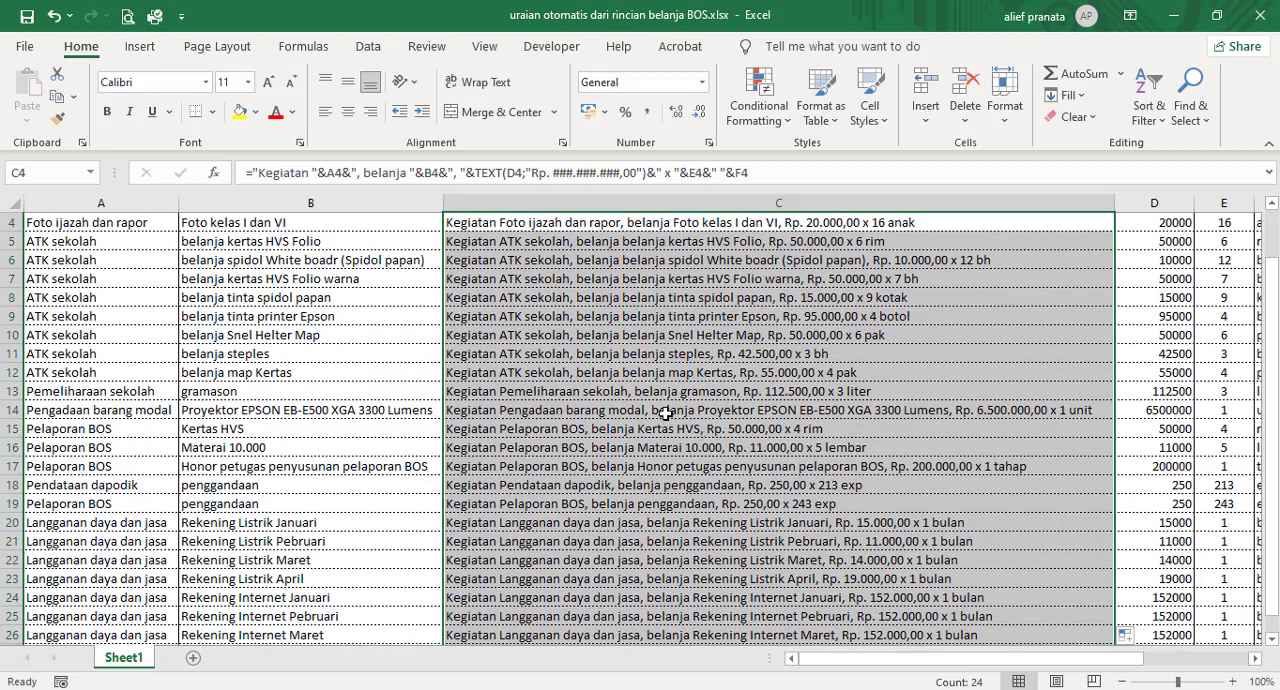
click(666, 412)
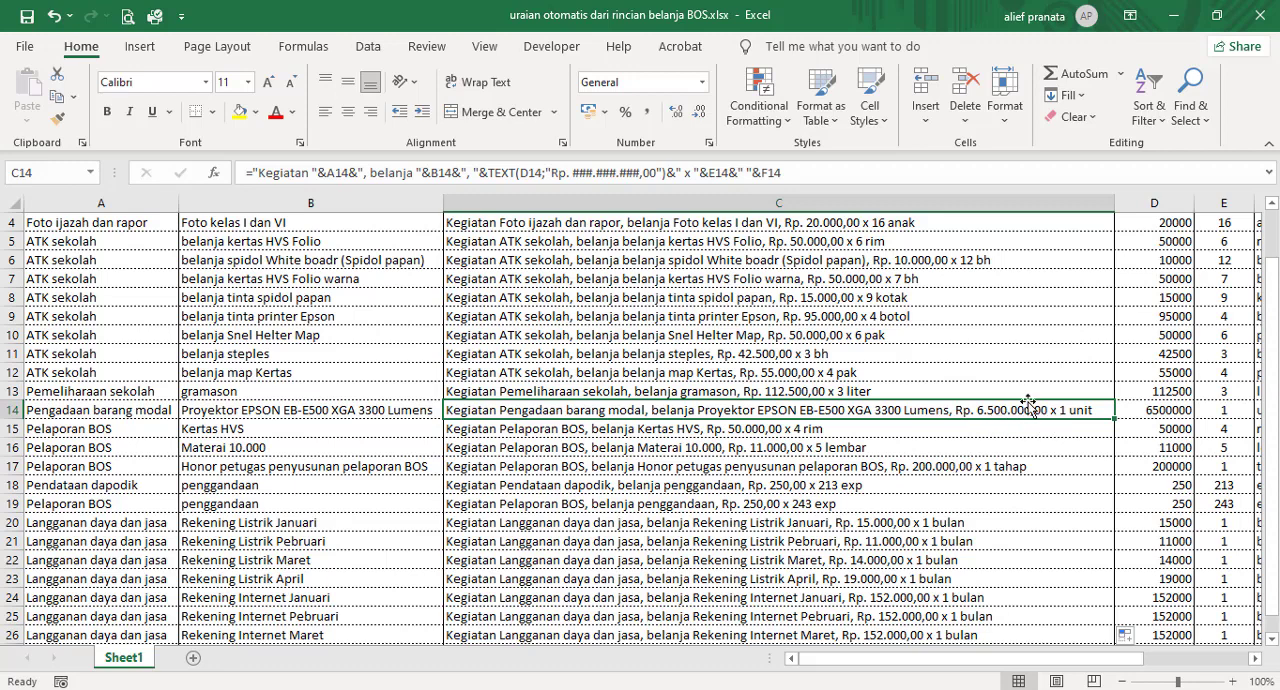
key(Down)
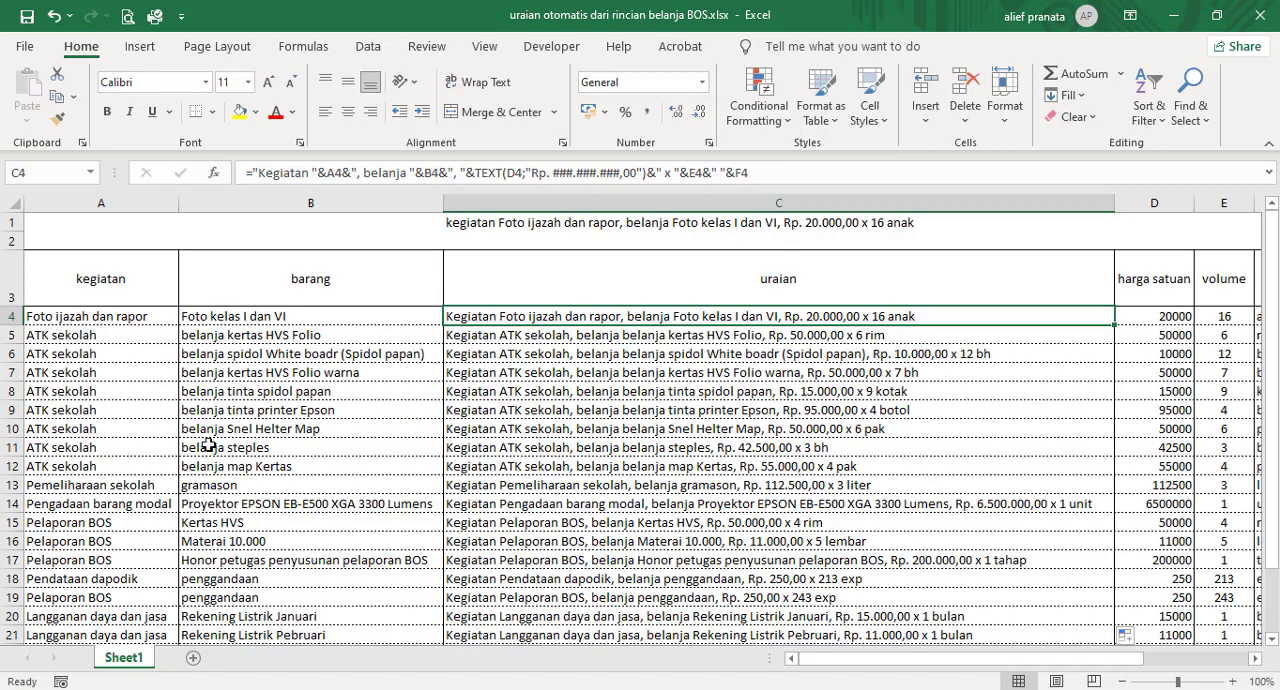
scroll(610, 450, down, 1)
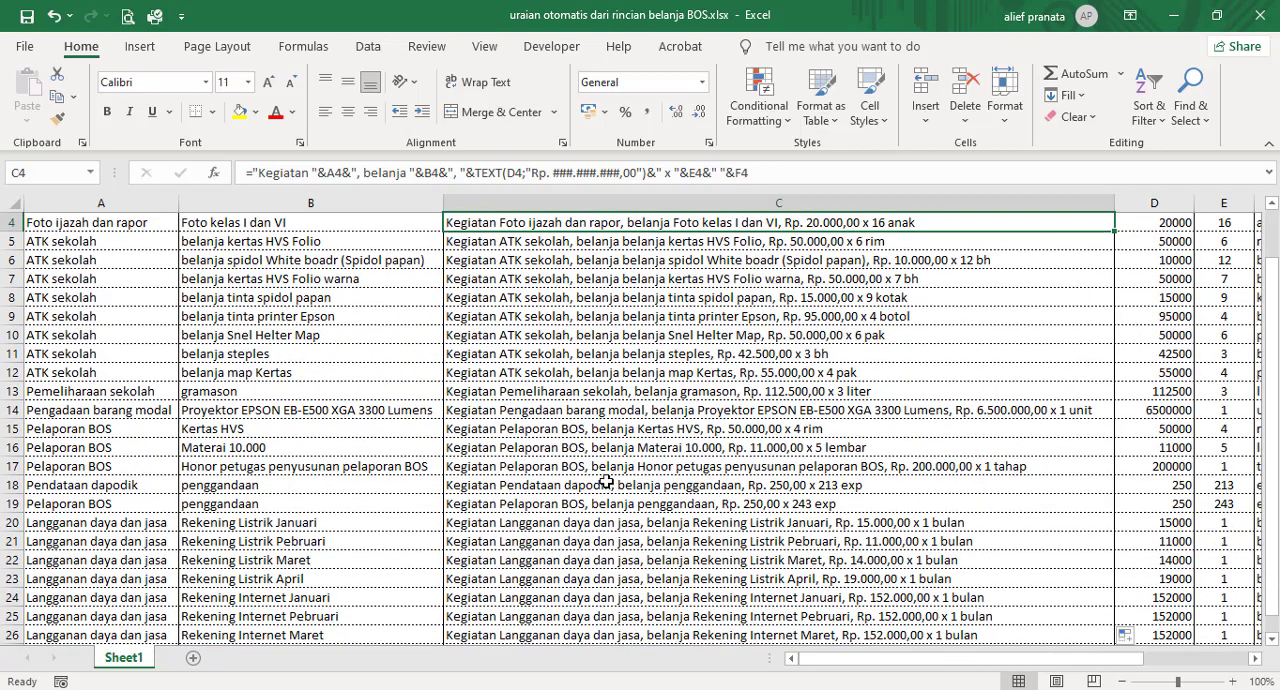